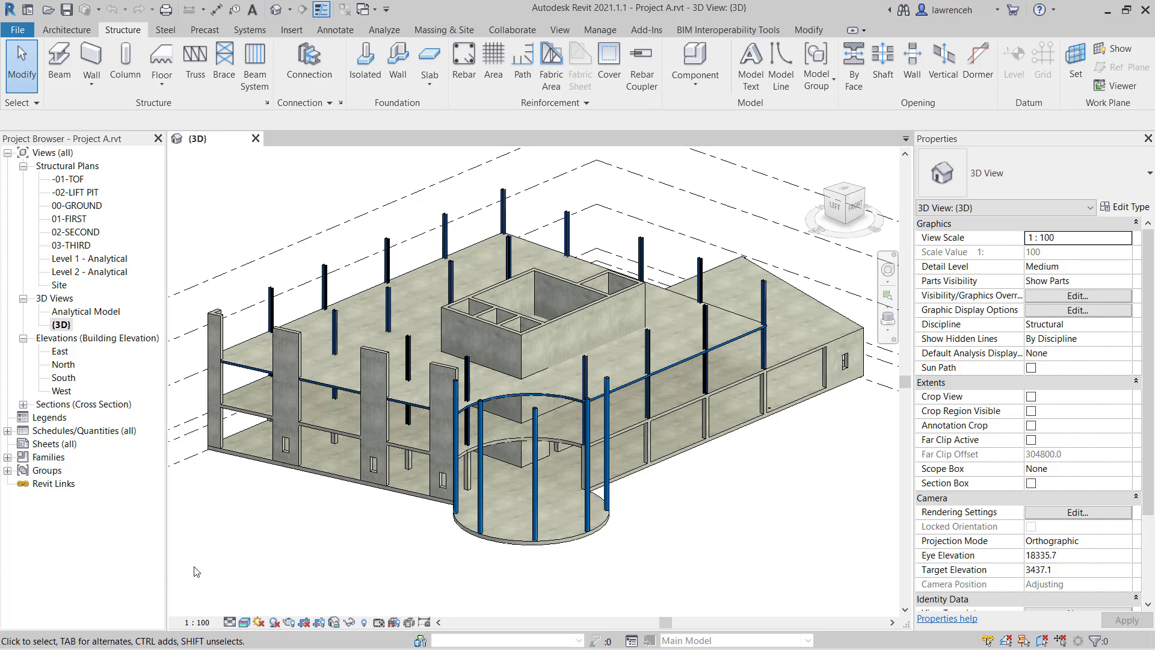
Select the three ground-floor blockwork walls
{"action": "middle_click_drag", "start_coordinate": [815, 464], "coordinate": [318, 403], "text": "shift"}
{"action": "scroll", "coordinate": [518, 385], "scroll_direction": "up", "scroll_amount": 6}
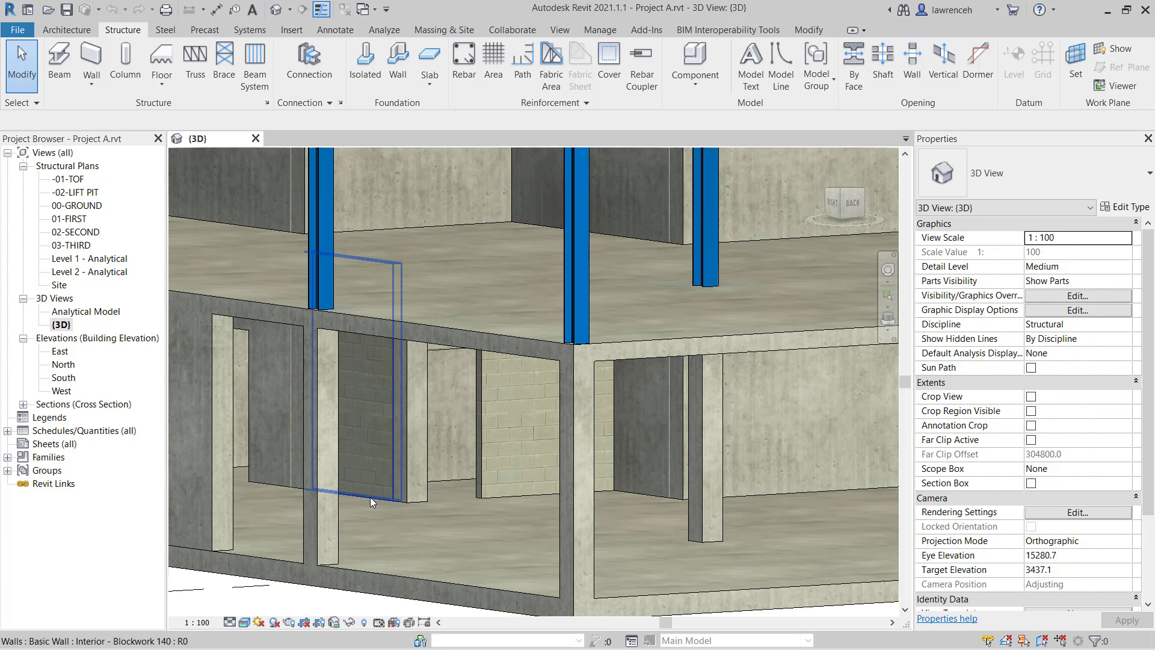
{"action": "left_click", "coordinate": [475, 447]}
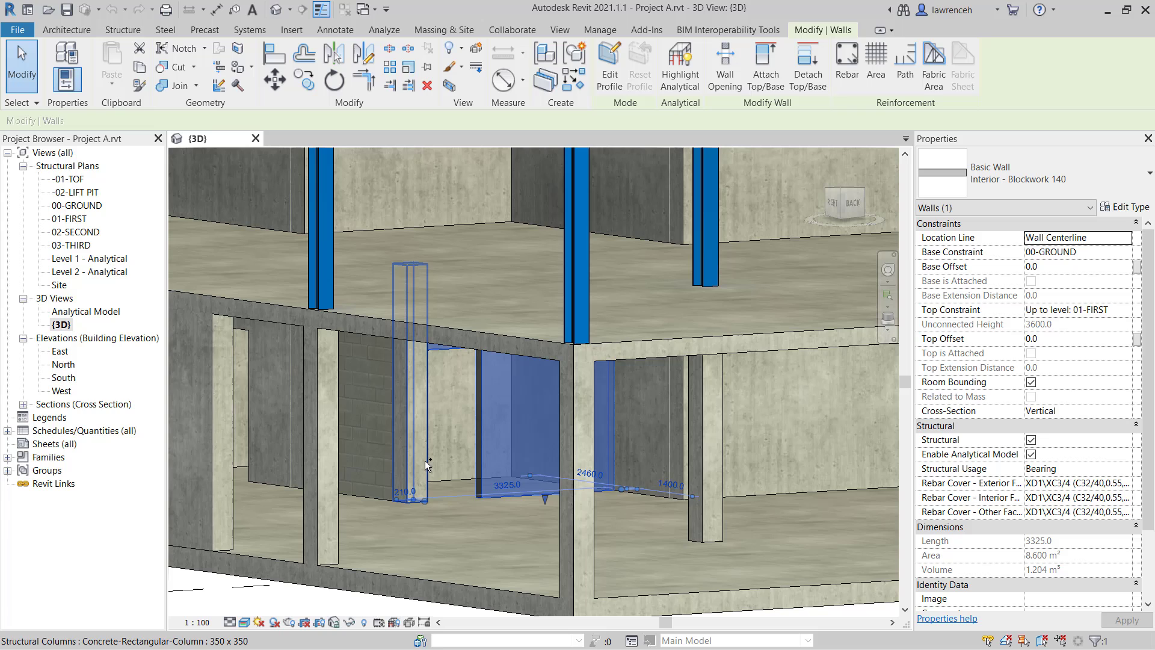
{"action": "left_click", "coordinate": [377, 483], "text": "ctrl"}
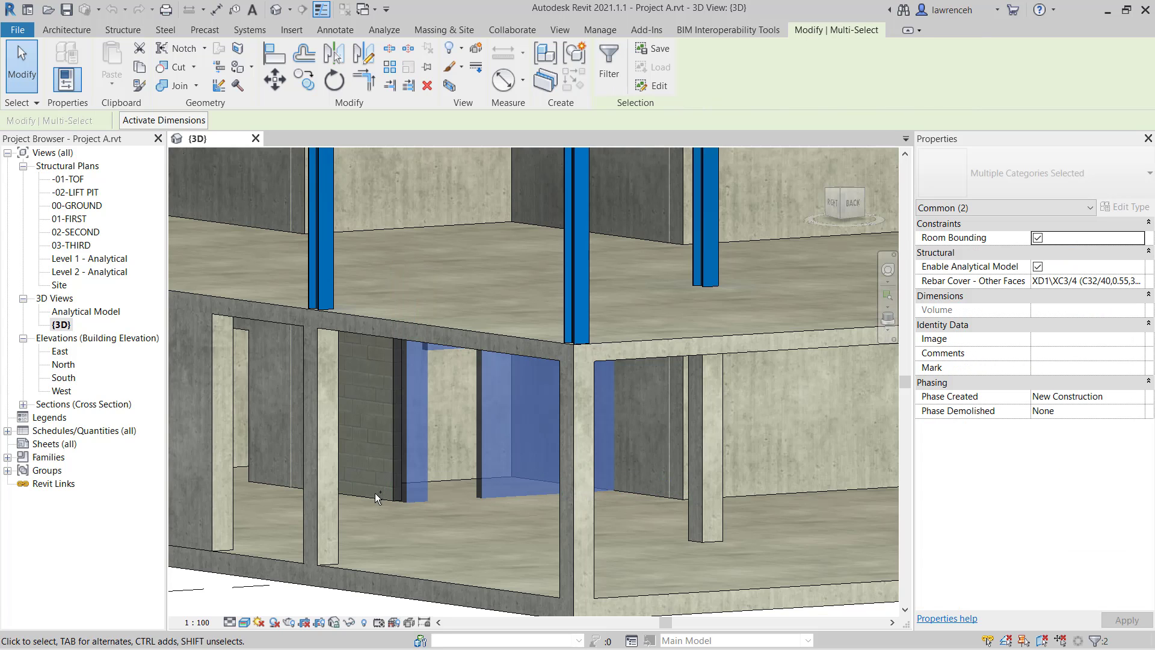
{"action": "left_click", "coordinate": [434, 450], "text": "ctrl"}
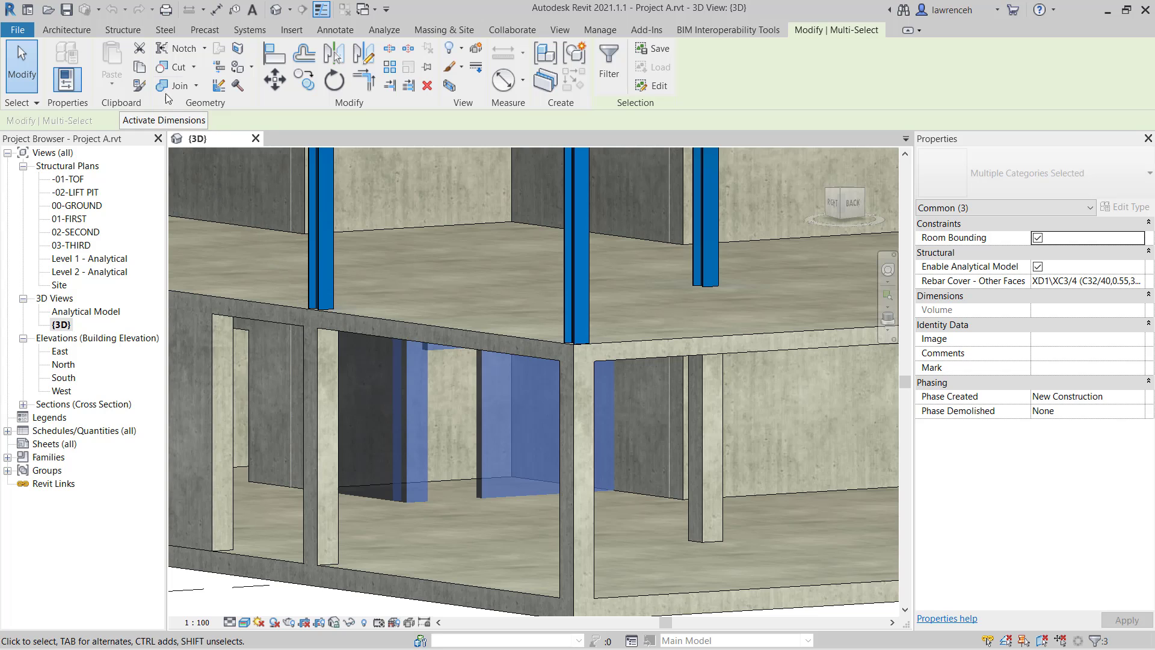
Copy the walls and paste them aligned onto levels 01-FIRST and 02-SECOND
{"action": "left_click", "coordinate": [140, 69]}
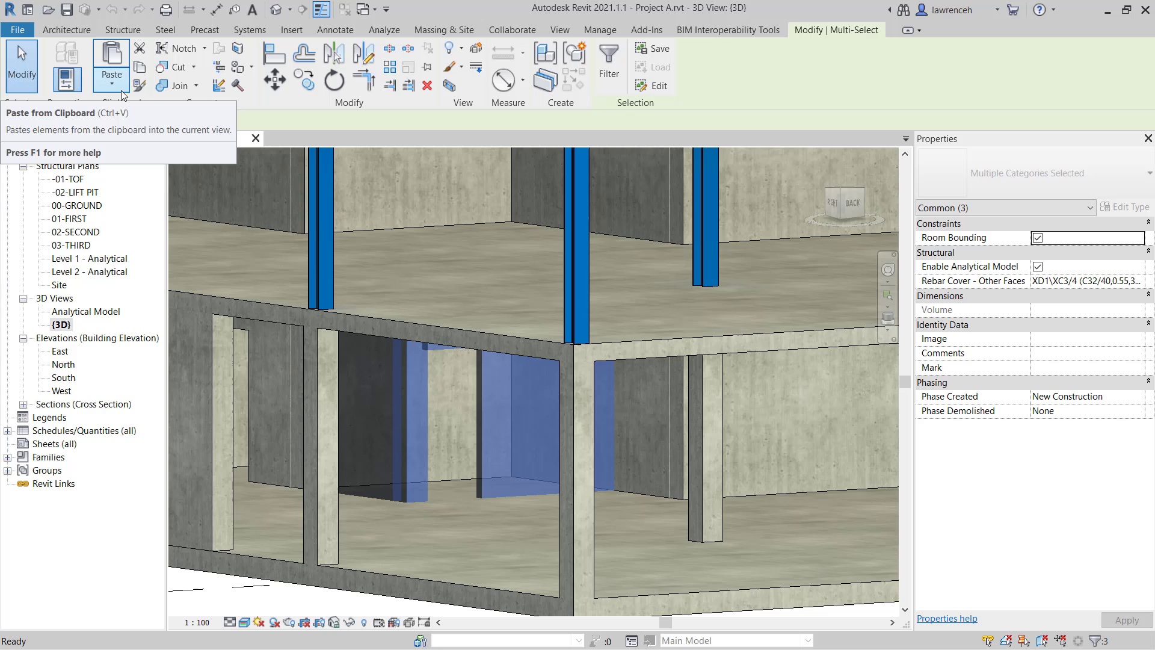
{"action": "left_click", "coordinate": [112, 83]}
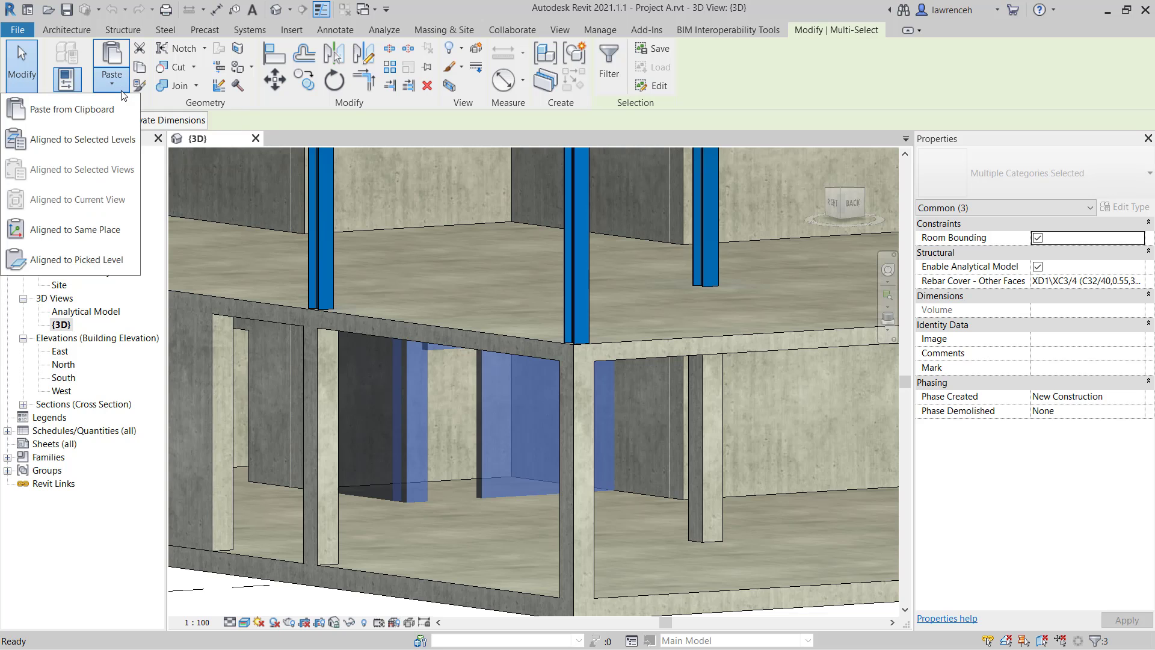
{"action": "left_click", "coordinate": [101, 140]}
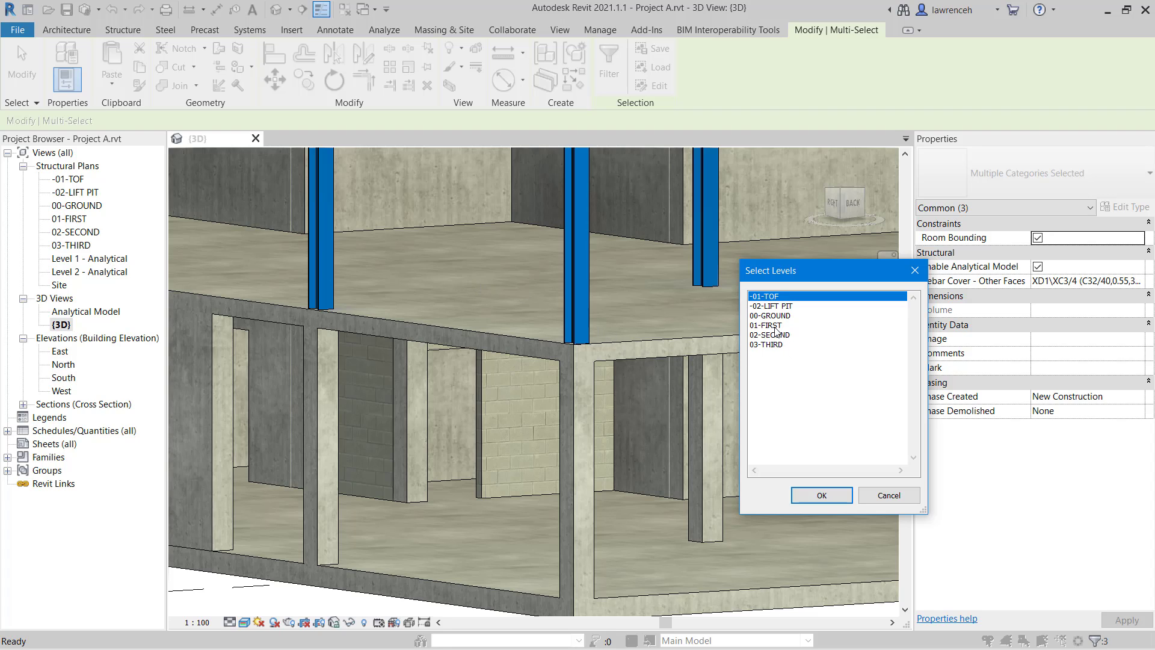
{"action": "left_click", "coordinate": [777, 325]}
{"action": "left_click", "coordinate": [791, 335], "text": "ctrl"}
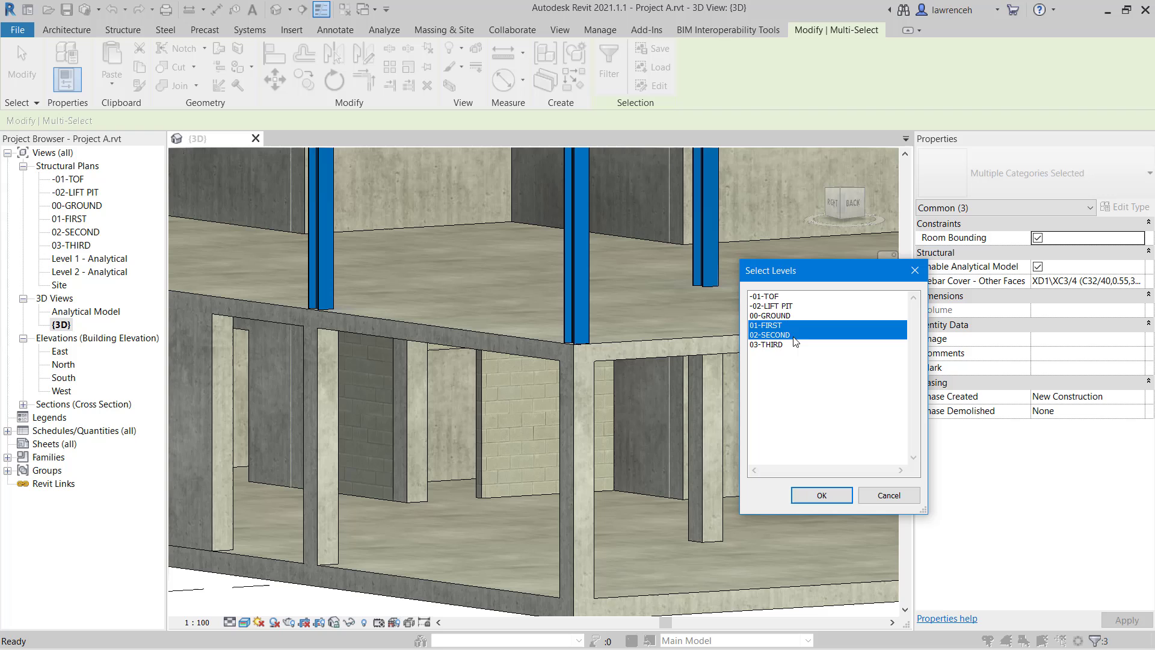
{"action": "left_click", "coordinate": [821, 495]}
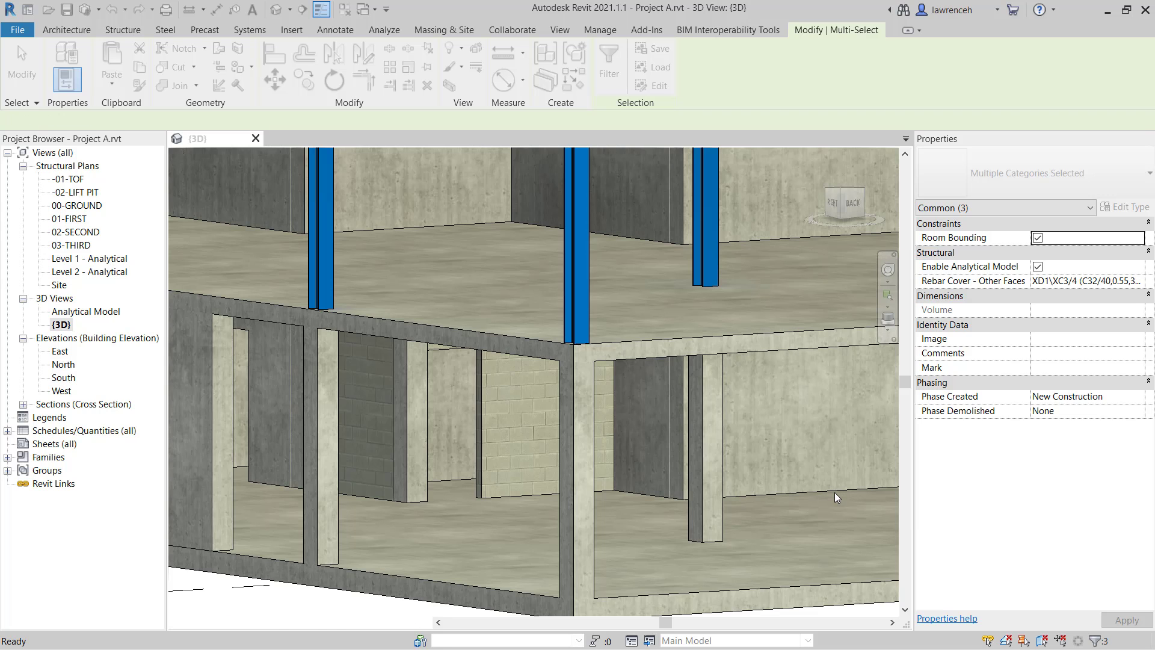
{"action": "scroll", "coordinate": [696, 514], "scroll_direction": "down", "scroll_amount": 6}
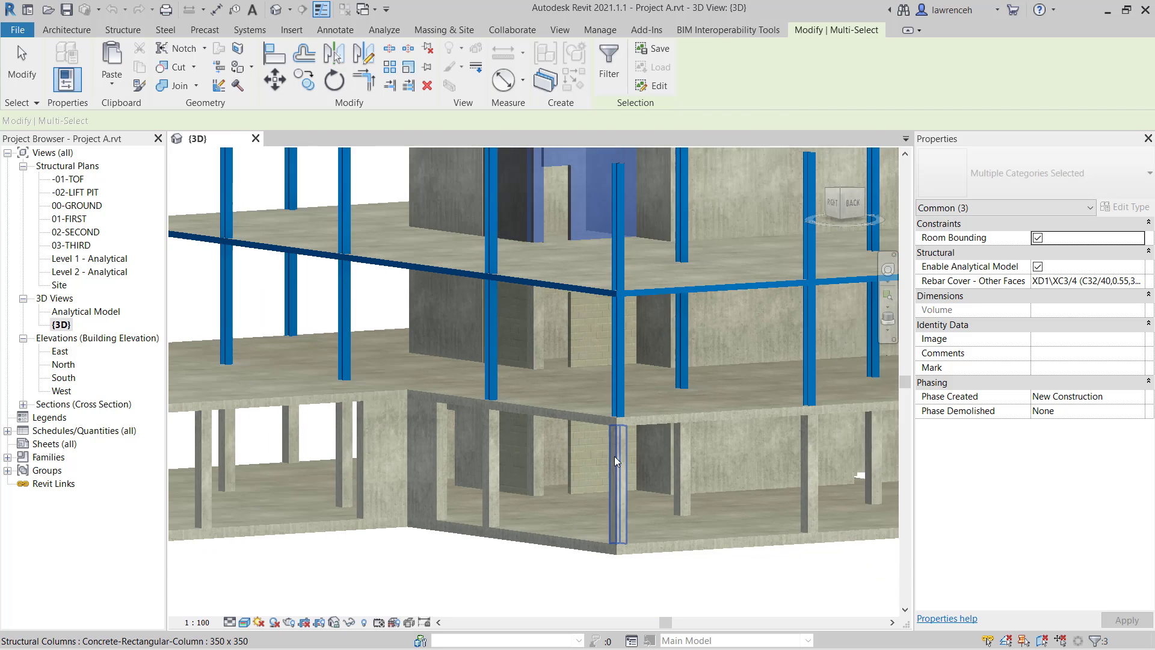
Clear the selection and open the 02-SECOND structural plan from the Project Browser
{"action": "key", "text": "Escape"}
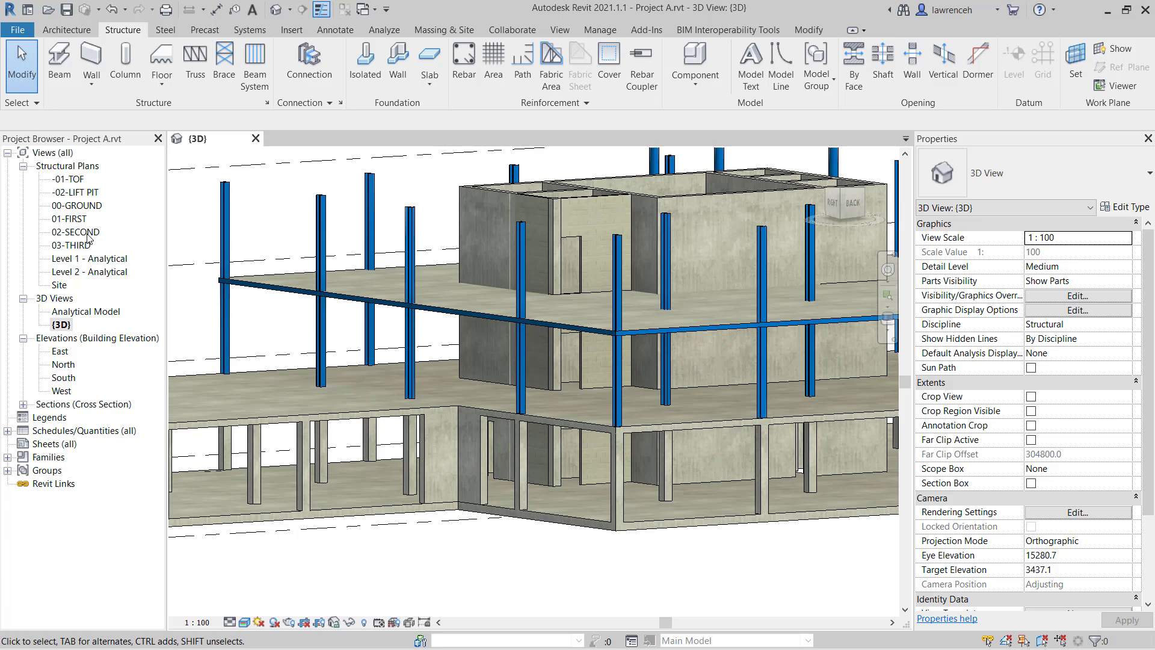
{"action": "double_click", "coordinate": [76, 232]}
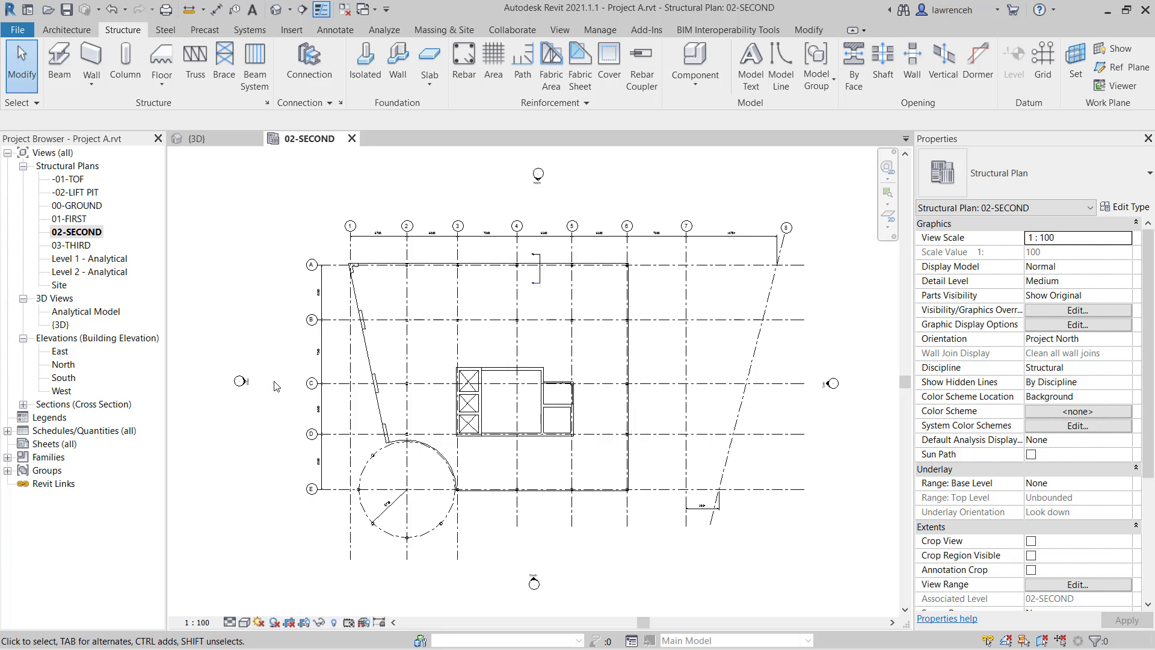
In the South elevation, drag grid 7's top end down to just below level 02-SECOND
{"action": "double_click", "coordinate": [64, 378]}
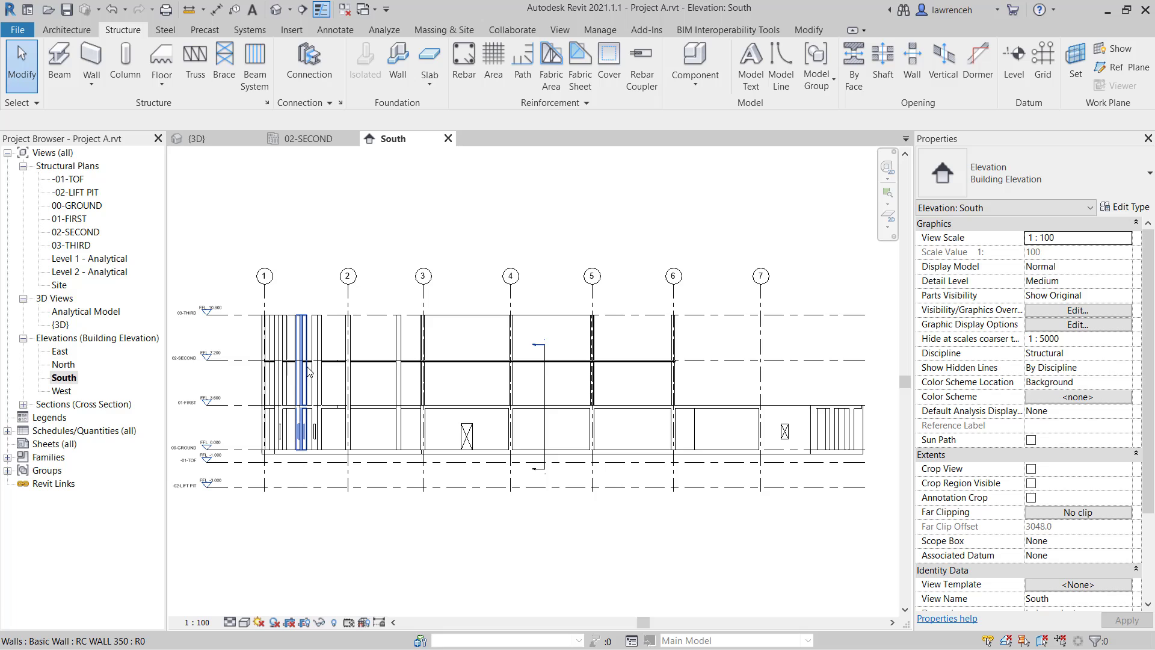
{"action": "left_click", "coordinate": [761, 296]}
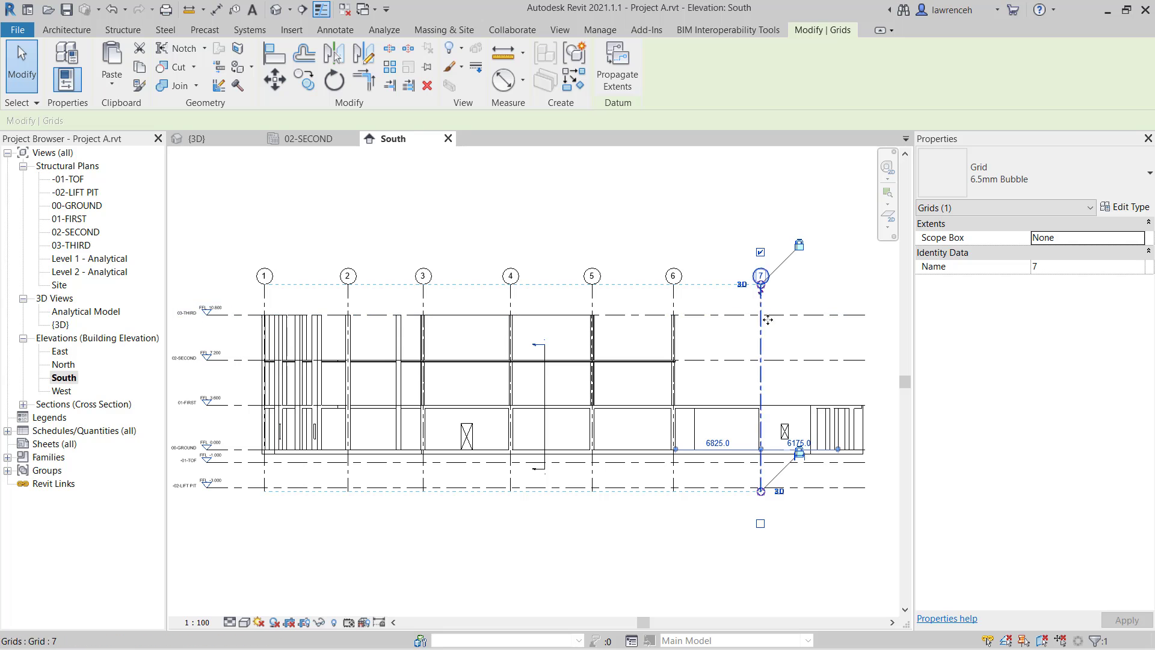
{"action": "scroll", "coordinate": [782, 325], "scroll_direction": "up", "scroll_amount": 2}
{"action": "middle_click_drag", "start_coordinate": [787, 335], "coordinate": [763, 330]}
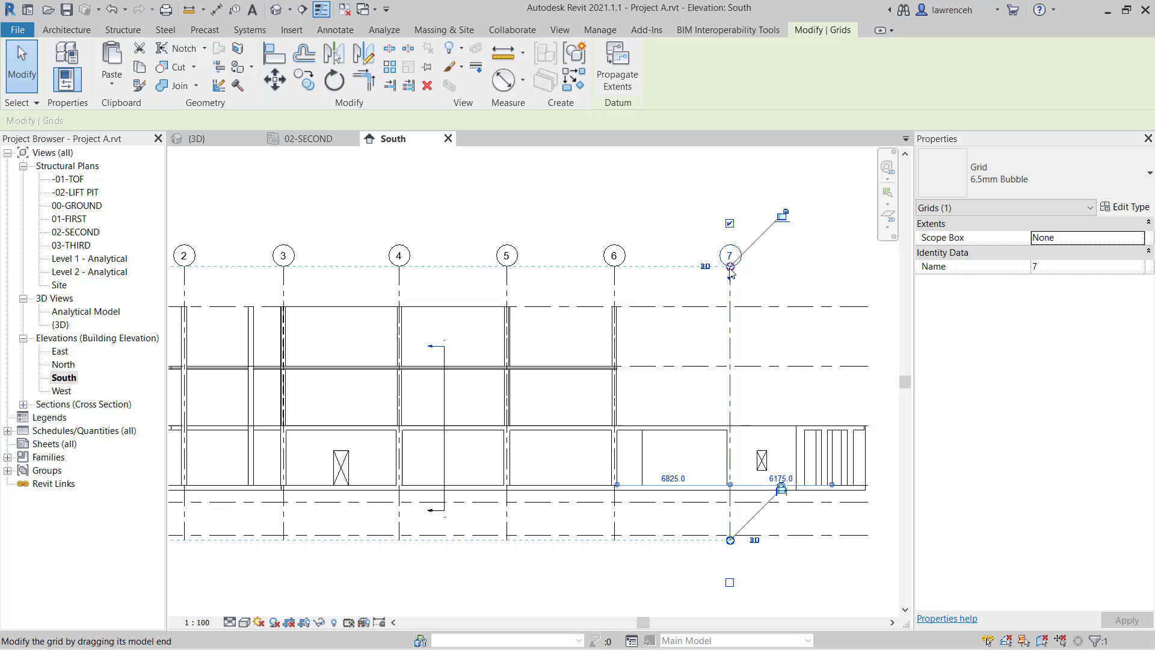
{"action": "left_click_drag", "start_coordinate": [731, 268], "coordinate": [730, 402]}
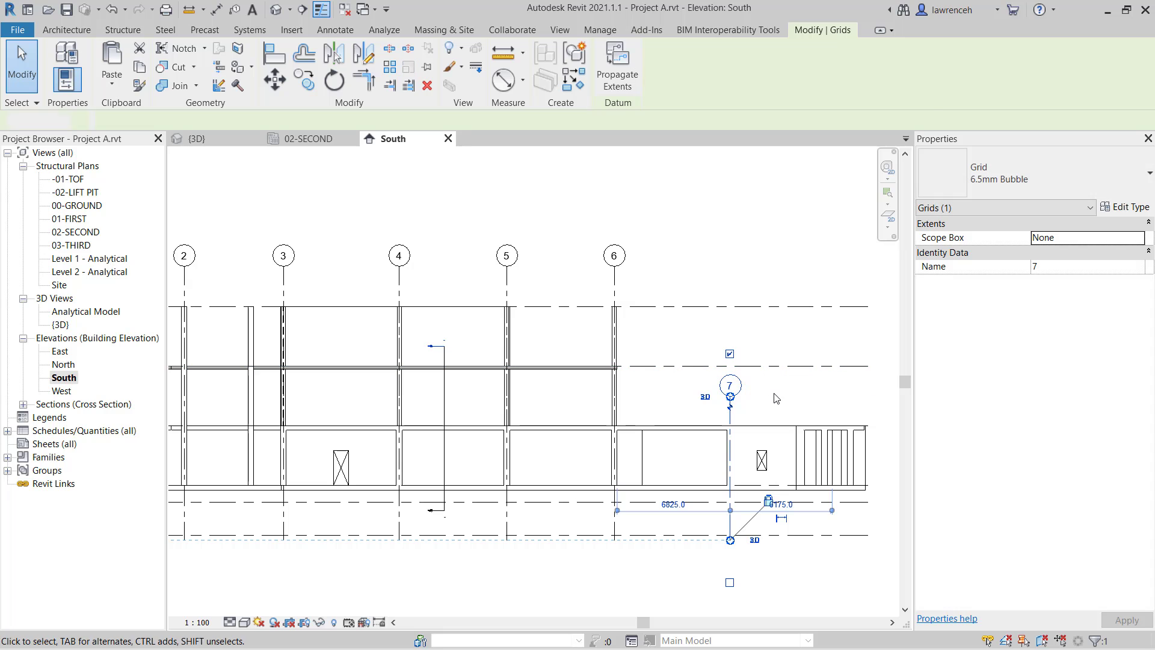
{"action": "left_click", "coordinate": [774, 397]}
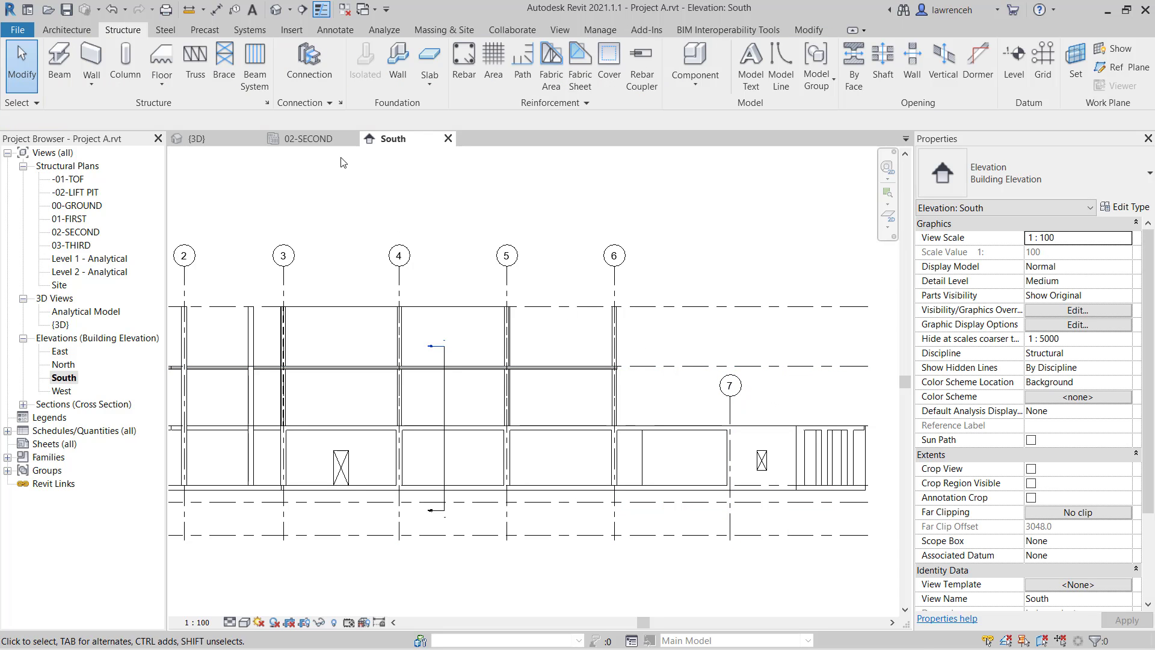
On the 02-SECOND plan, draw Section 2 across grid 8, perpendicular to it
{"action": "left_click", "coordinate": [330, 142]}
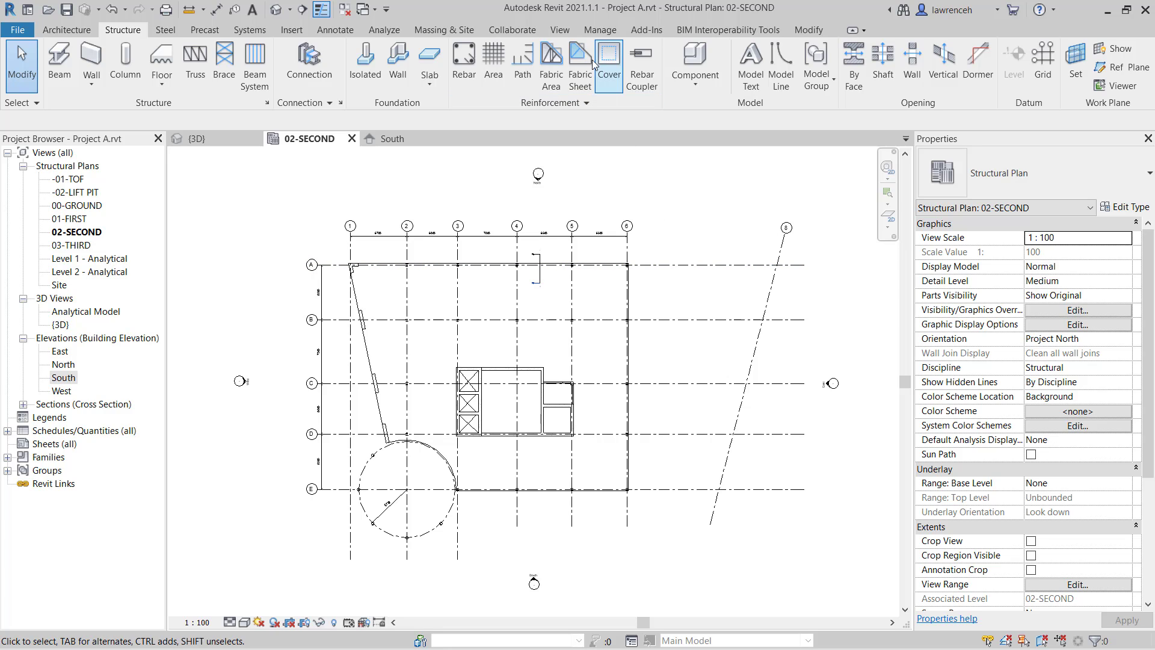
{"action": "left_click", "coordinate": [563, 31]}
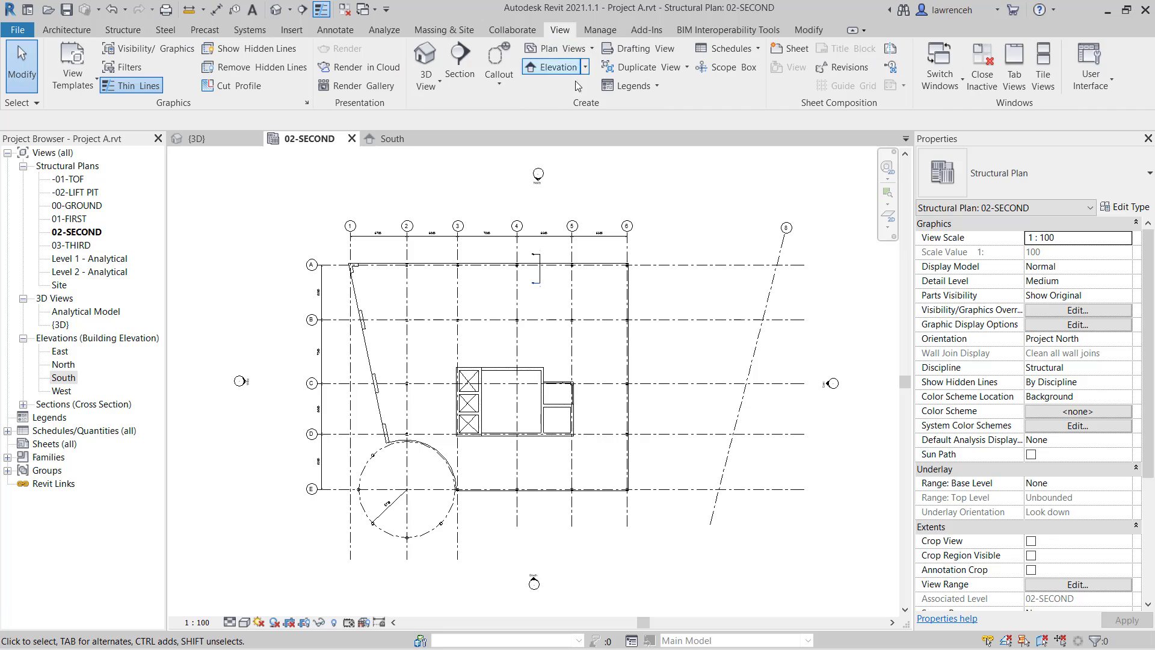
{"action": "left_click", "coordinate": [461, 66]}
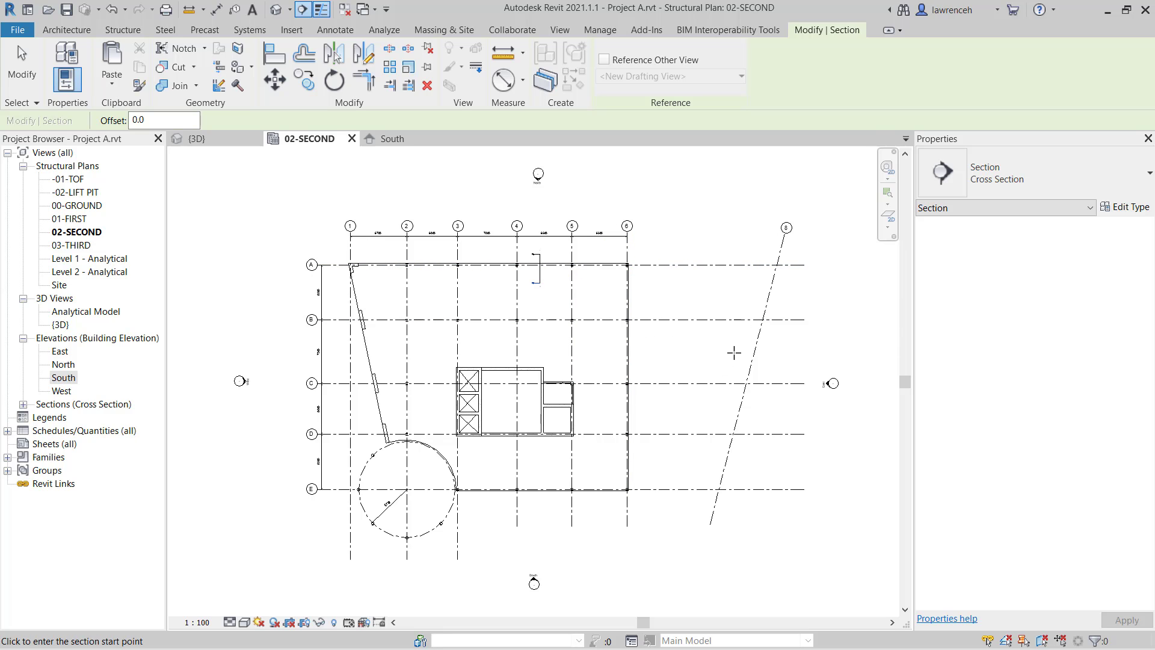
{"action": "left_click", "coordinate": [734, 352]}
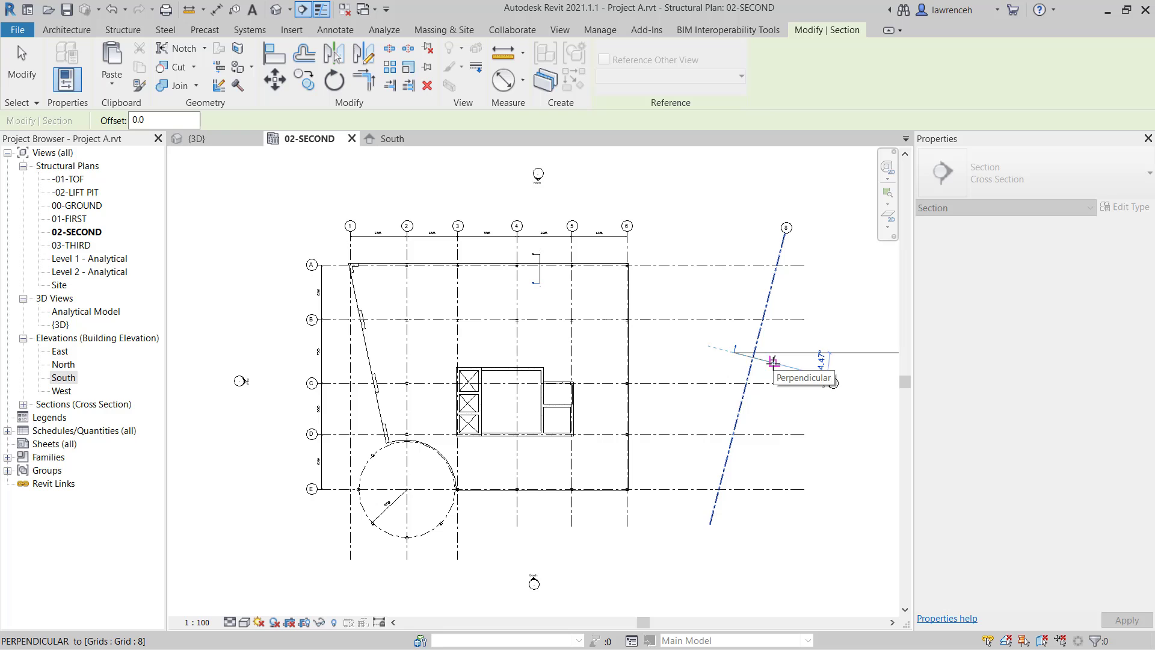
{"action": "left_click", "coordinate": [774, 360]}
{"action": "key", "text": "Escape"}
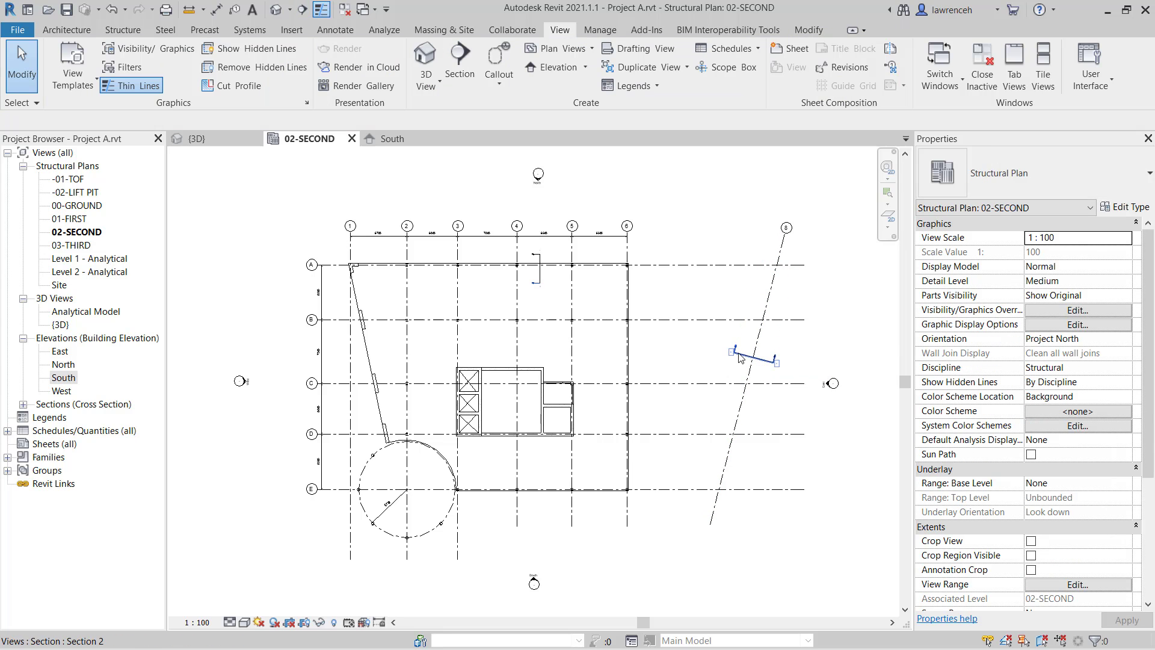
In Section 2, drag grid 8's top end below 02-SECOND, then close the section view
{"action": "double_click", "coordinate": [737, 350]}
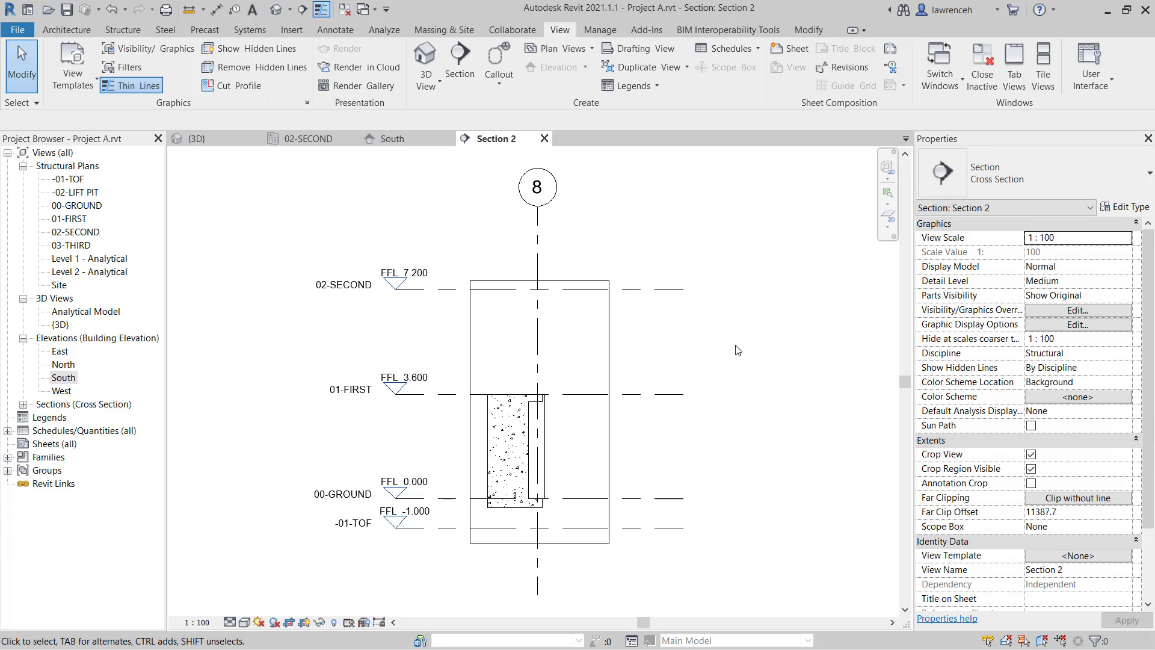
{"action": "left_click", "coordinate": [554, 239]}
{"action": "middle_click_drag", "start_coordinate": [576, 230], "coordinate": [609, 281]}
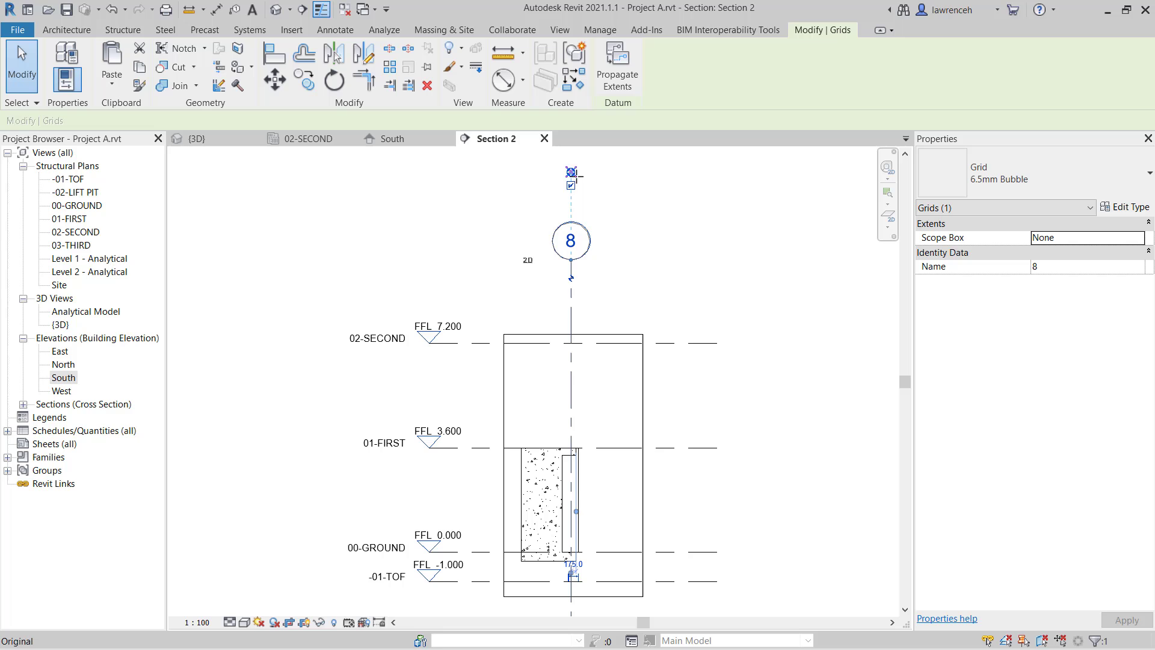
{"action": "left_click_drag", "start_coordinate": [573, 173], "coordinate": [585, 428]}
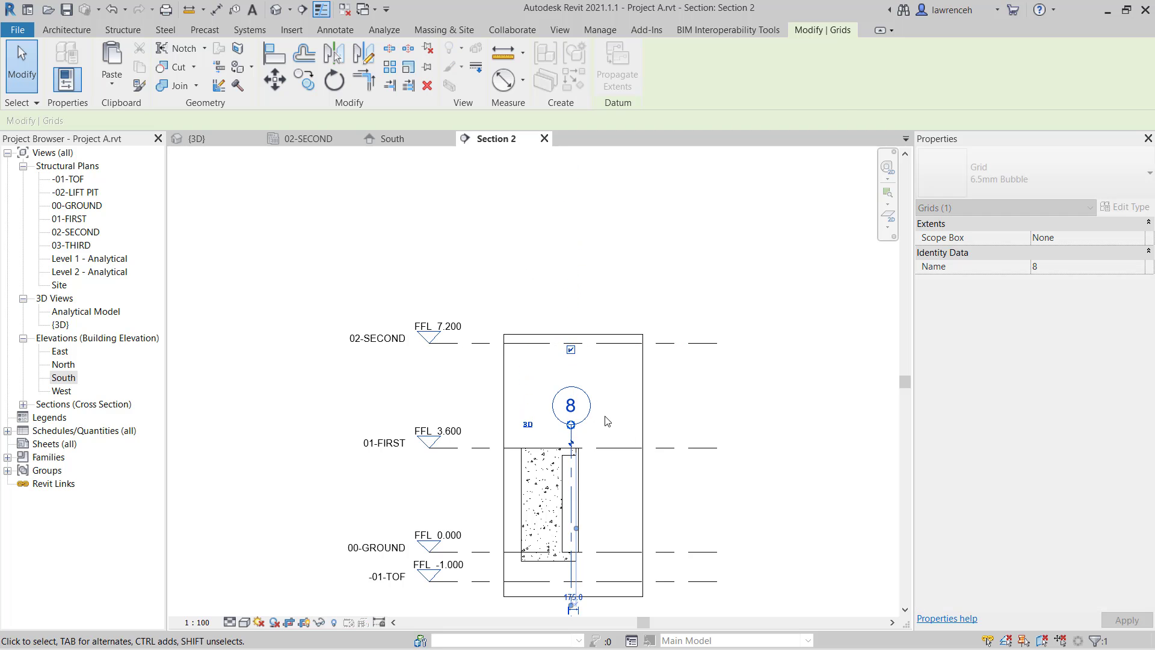
{"action": "left_click", "coordinate": [607, 421]}
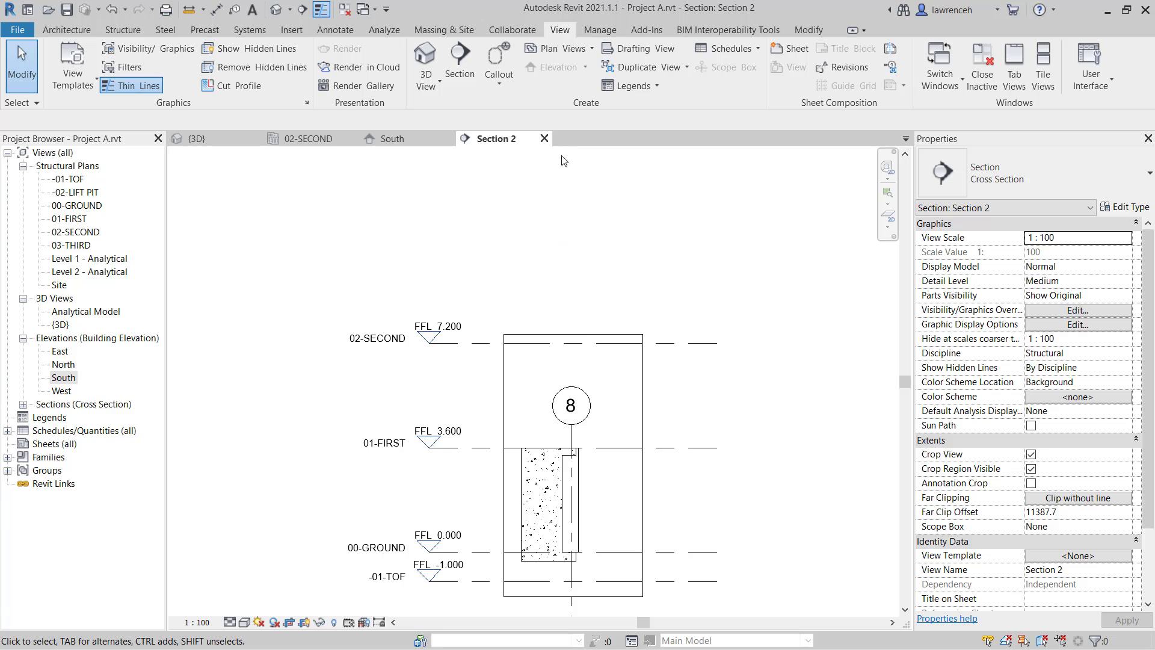
{"action": "left_click", "coordinate": [545, 139]}
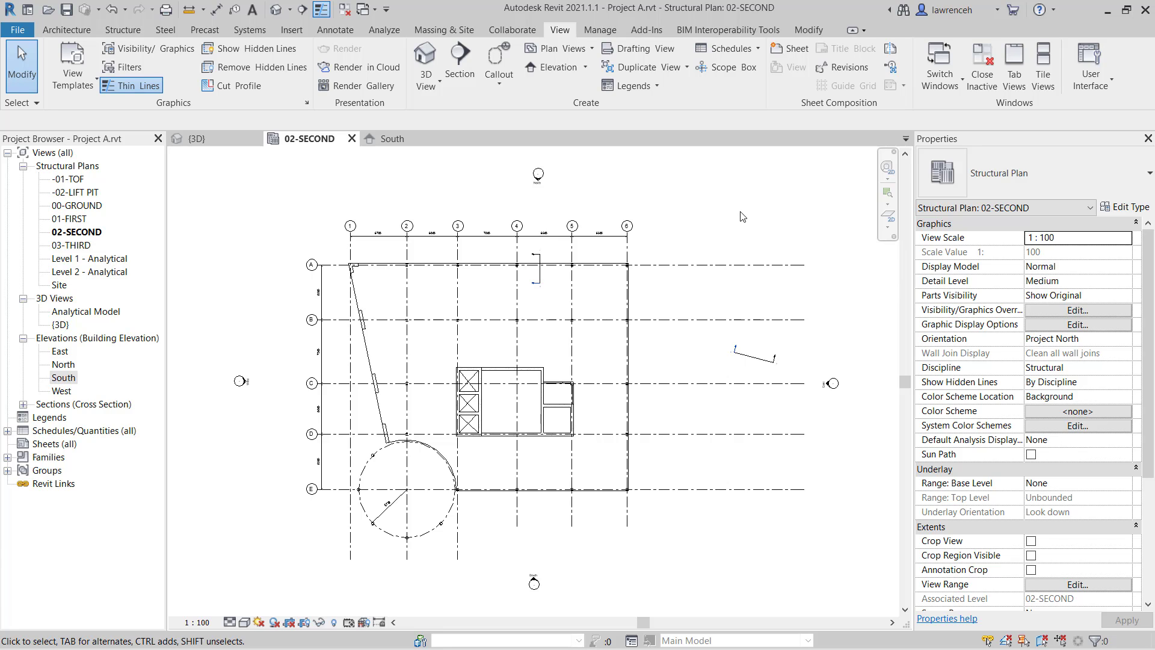
{"action": "double_click", "coordinate": [86, 246]}
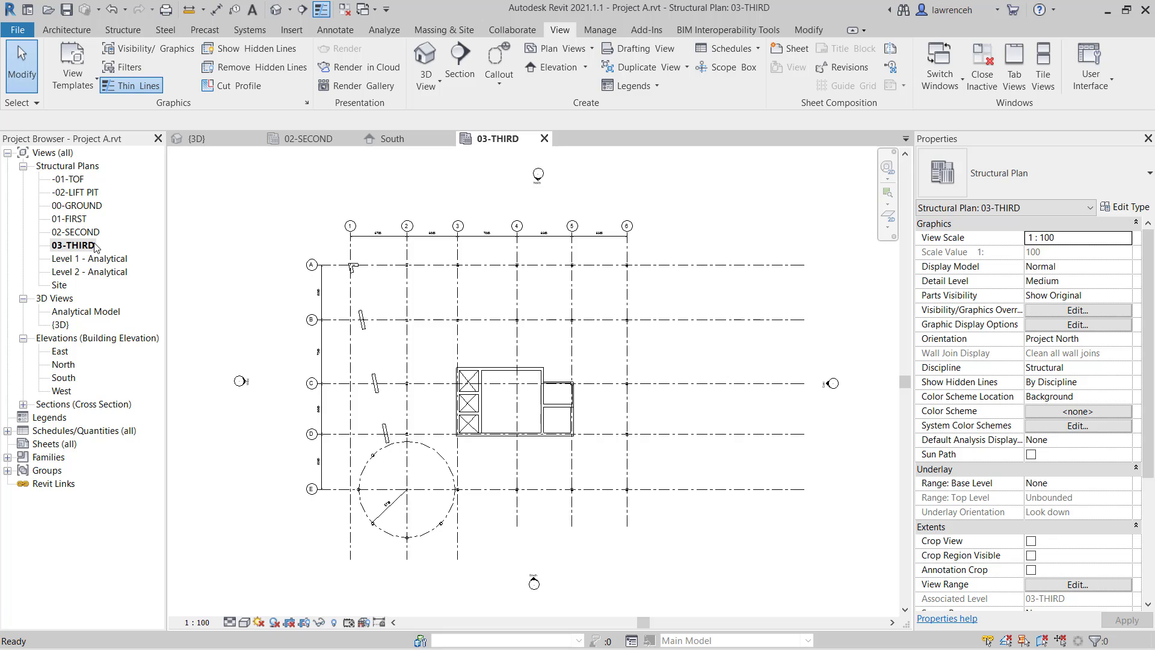
{"action": "left_click", "coordinate": [308, 138]}
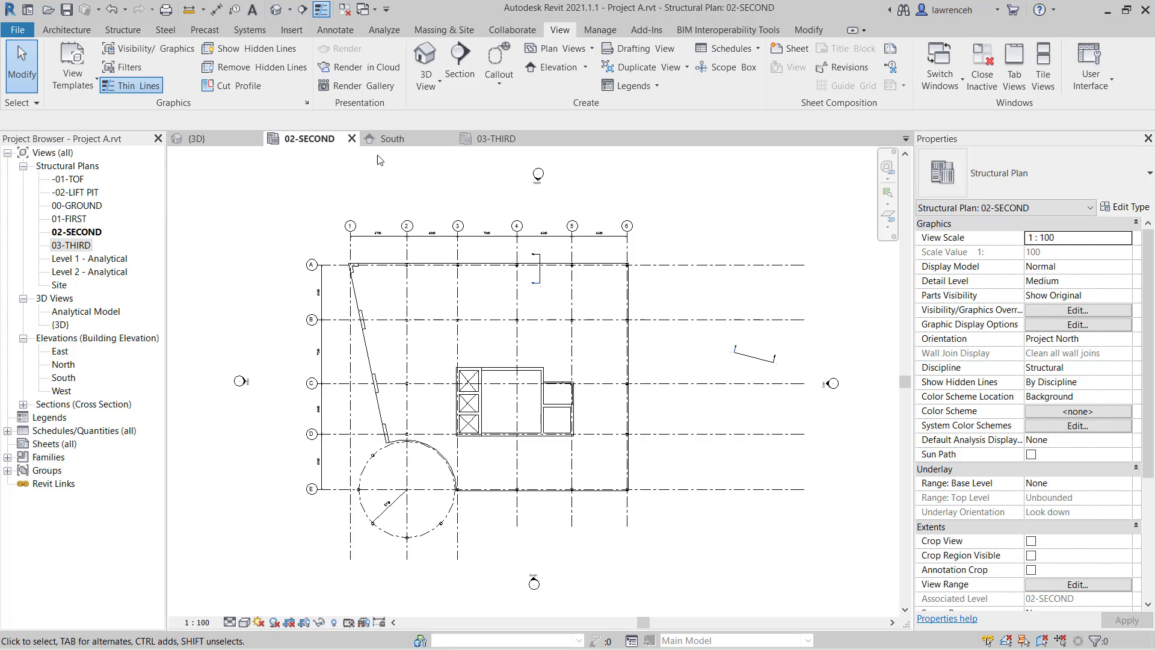
{"action": "left_click", "coordinate": [755, 356]}
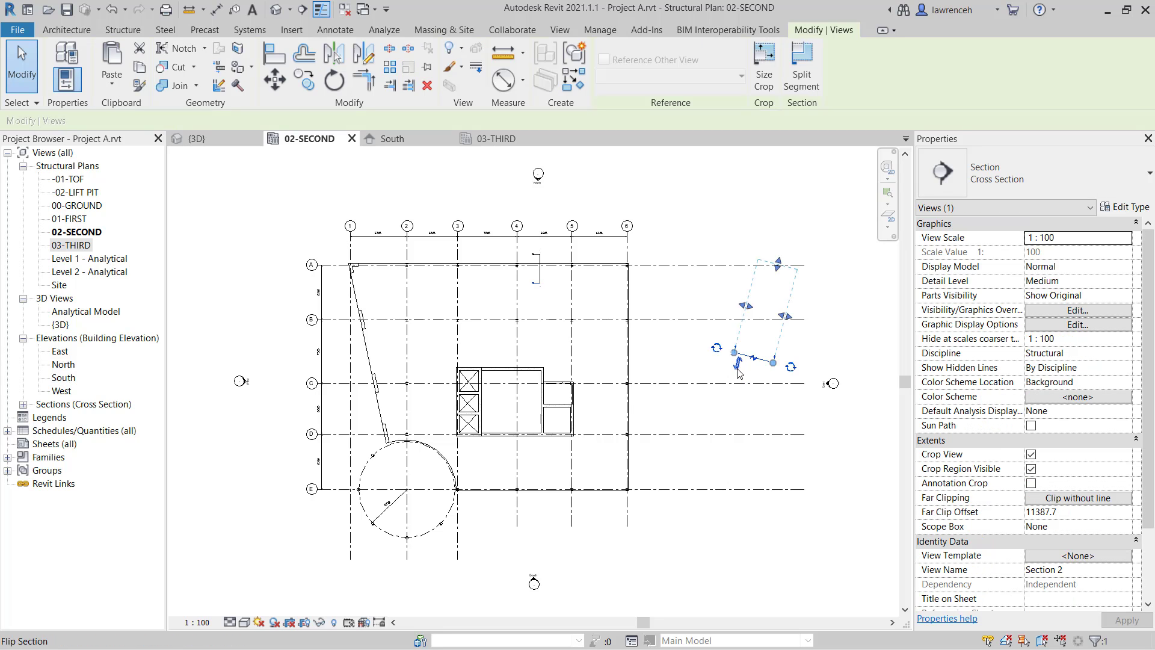
{"action": "key", "text": "Delete"}
{"action": "left_click", "coordinate": [628, 381]}
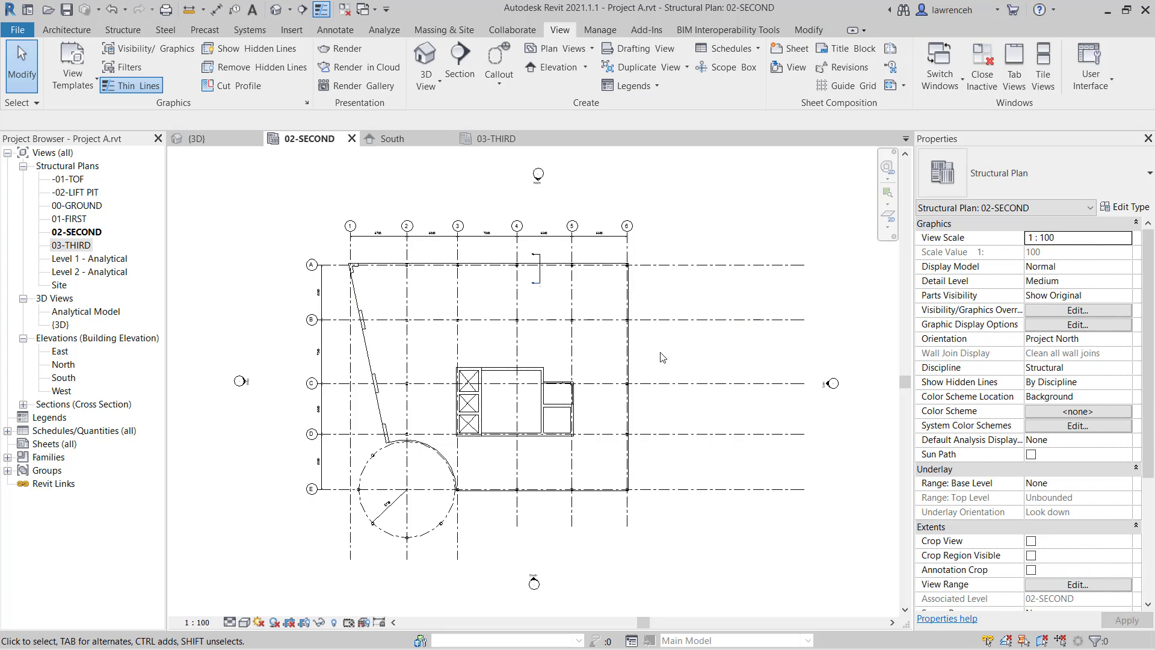
Switch grids A, B and C to 2D extents and pull their right ends back past grid 6
{"action": "left_click", "coordinate": [757, 268]}
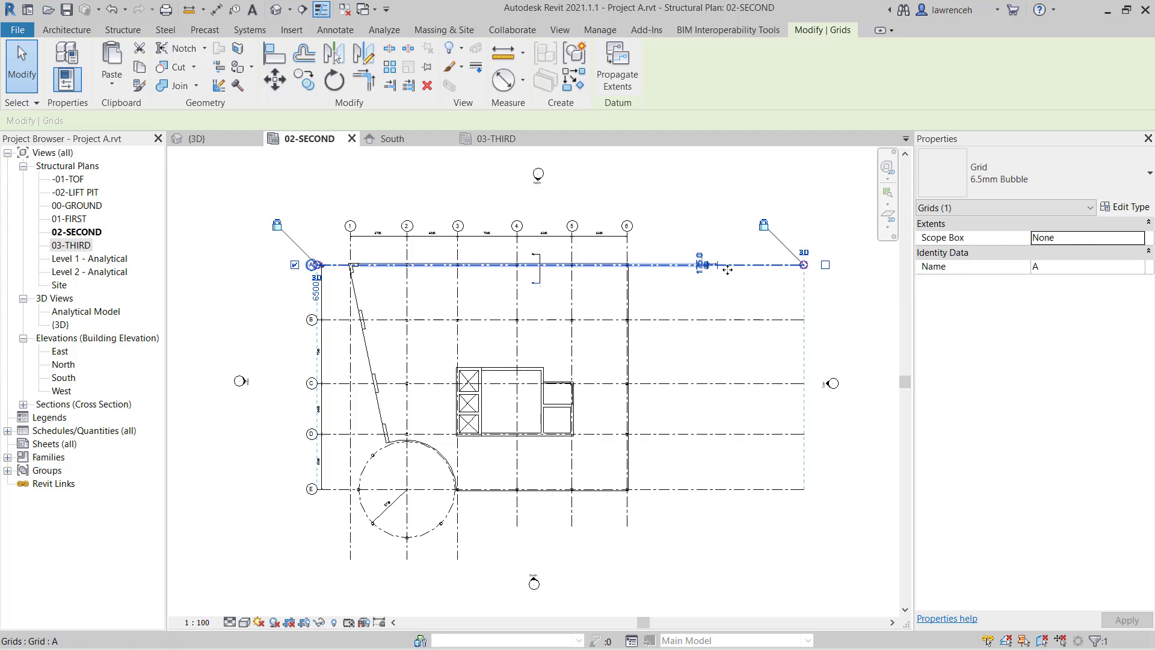
{"action": "left_click", "coordinate": [805, 253]}
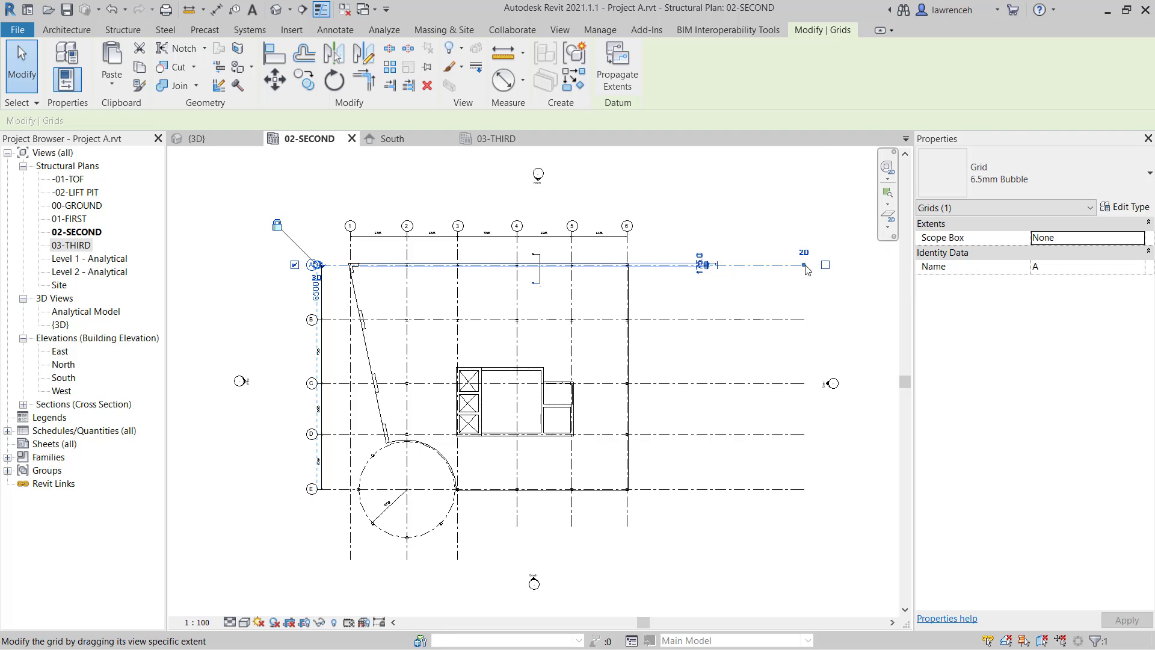
{"action": "left_click_drag", "start_coordinate": [805, 266], "coordinate": [679, 293]}
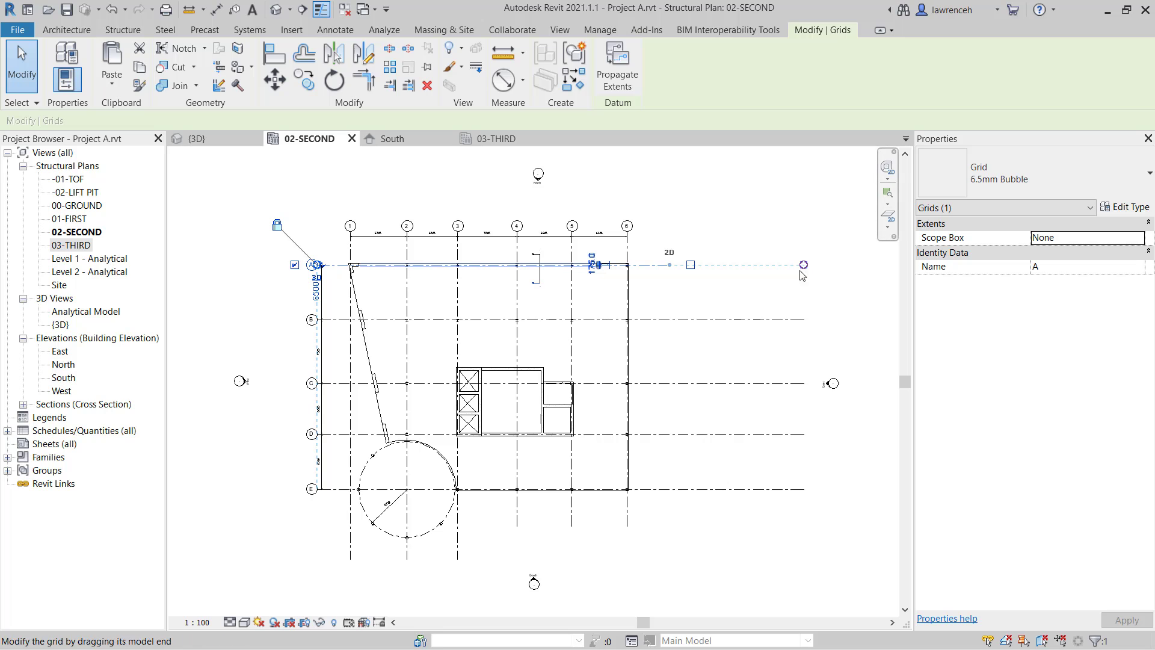
{"action": "left_click", "coordinate": [771, 320]}
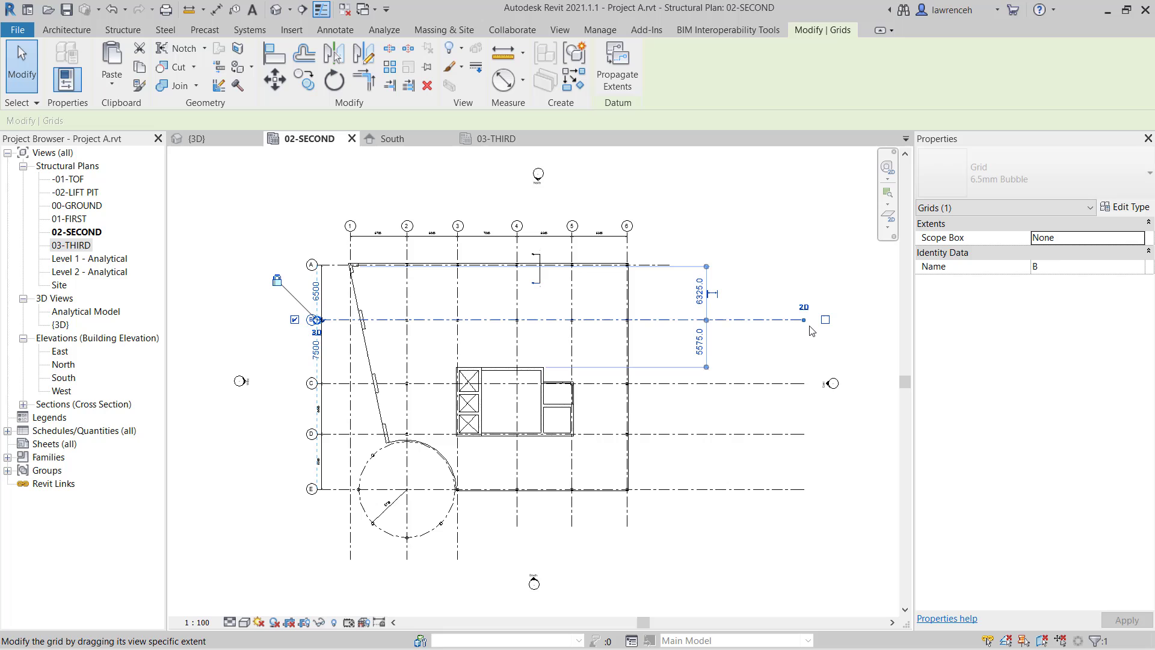
{"action": "left_click_drag", "start_coordinate": [804, 320], "coordinate": [670, 320]}
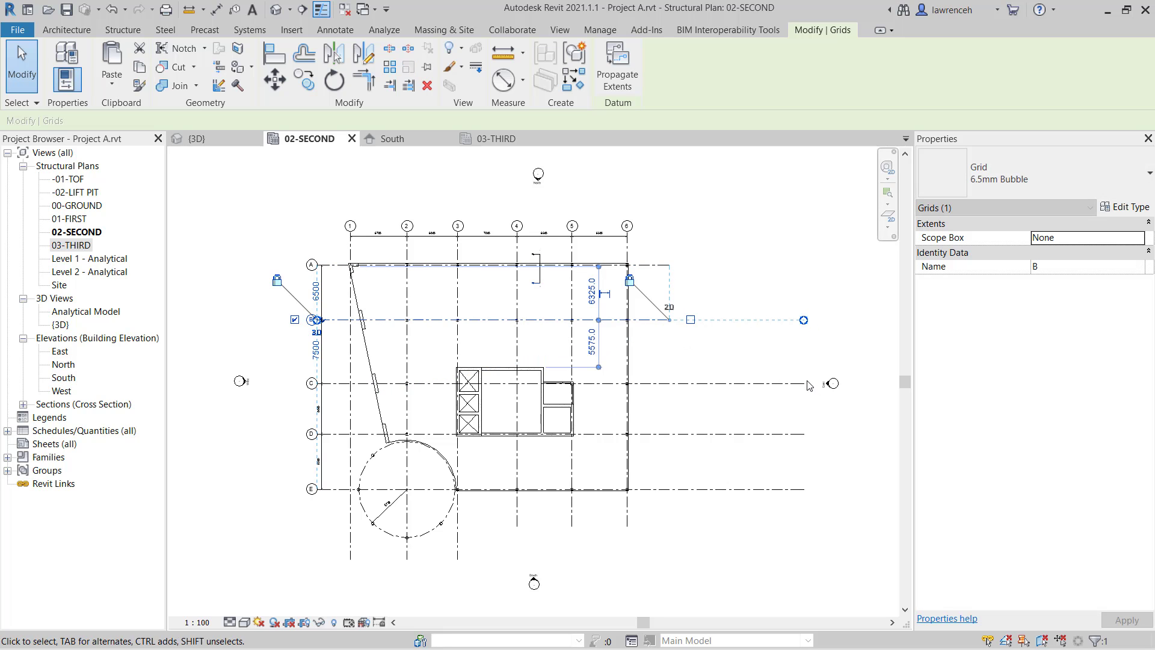
{"action": "left_click", "coordinate": [809, 384]}
{"action": "left_click", "coordinate": [809, 373]}
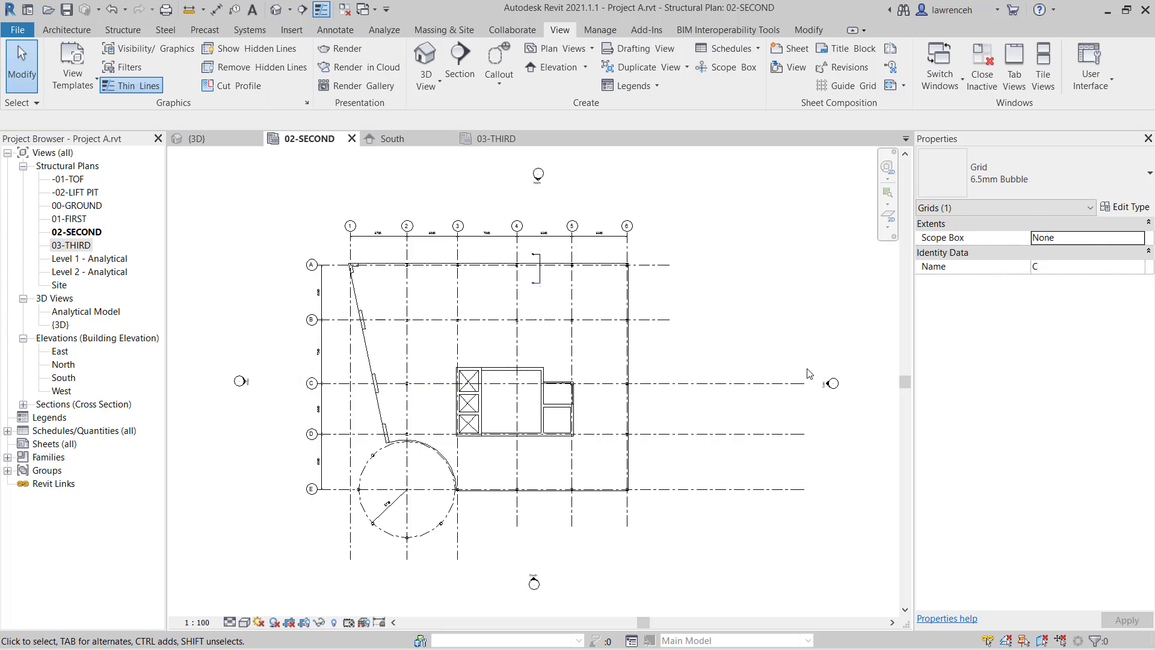
{"action": "left_click", "coordinate": [801, 387]}
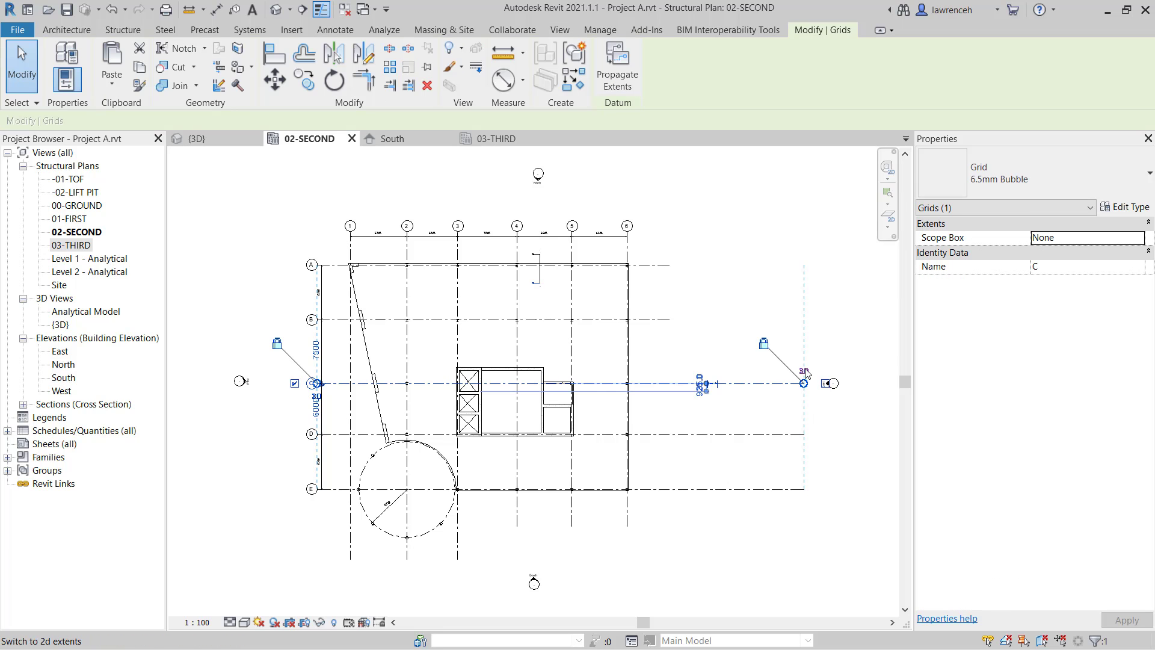
{"action": "left_click", "coordinate": [804, 371]}
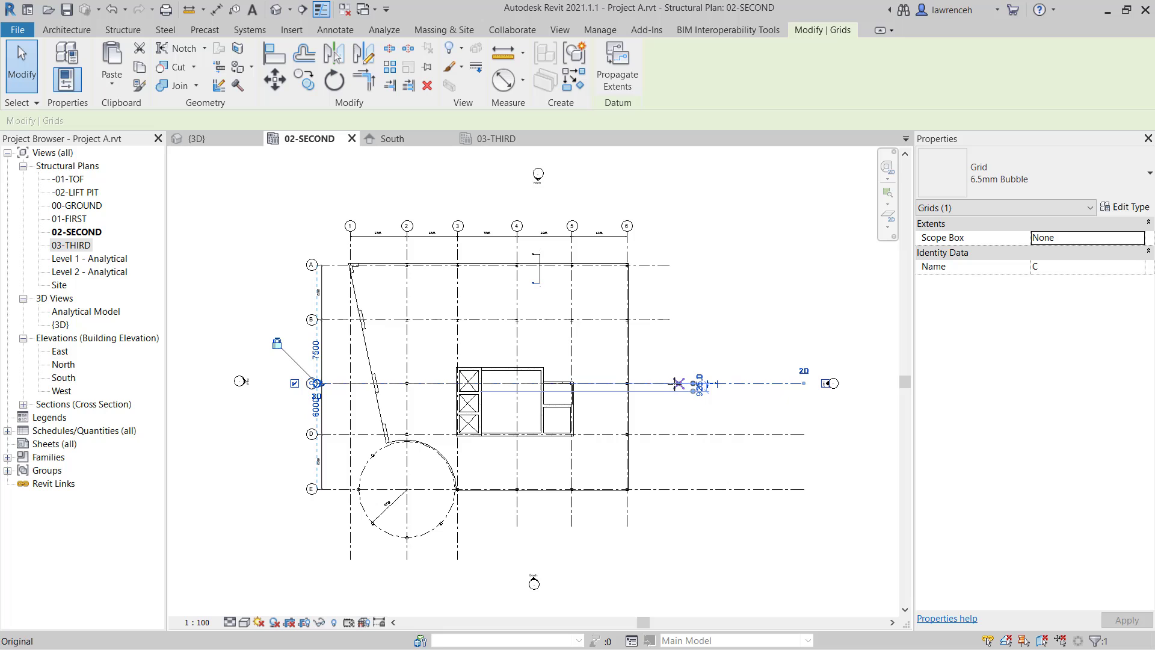
{"action": "left_click_drag", "start_coordinate": [678, 383], "coordinate": [669, 383]}
Switch grids D and E to 2D extents and pull their right ends back to match
{"action": "left_click", "coordinate": [782, 434]}
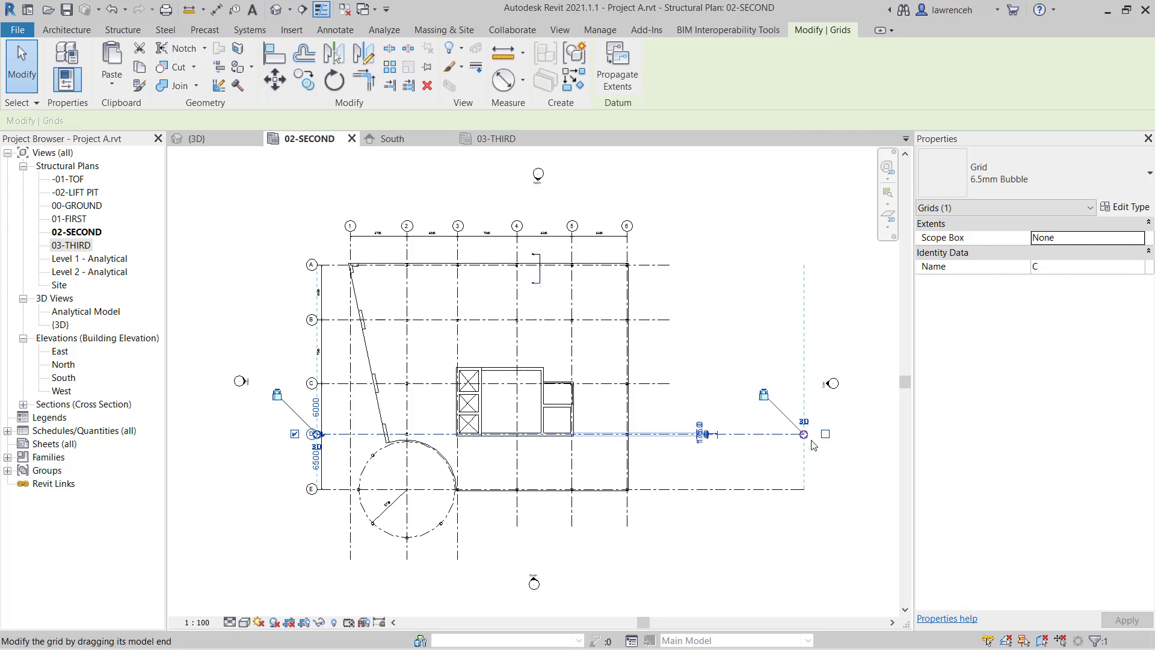
{"action": "left_click", "coordinate": [804, 422]}
{"action": "left_click_drag", "start_coordinate": [803, 434], "coordinate": [669, 434]}
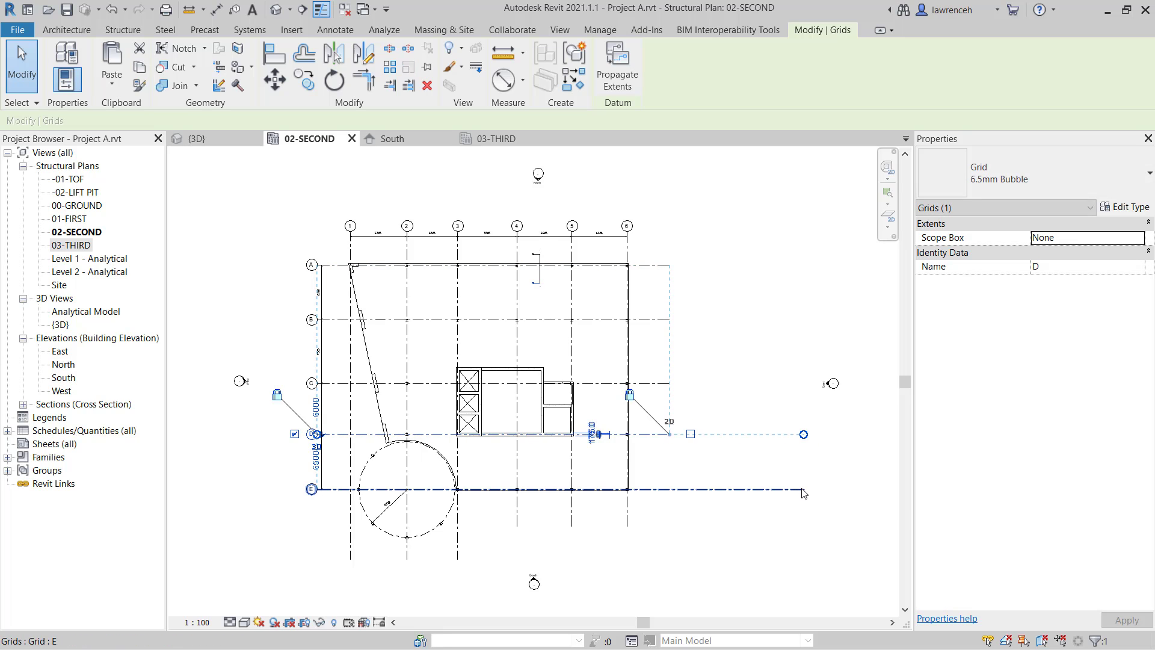
{"action": "left_click", "coordinate": [803, 489]}
{"action": "left_click", "coordinate": [804, 476]}
{"action": "left_click_drag", "start_coordinate": [804, 489], "coordinate": [670, 484]}
{"action": "left_click", "coordinate": [726, 433]}
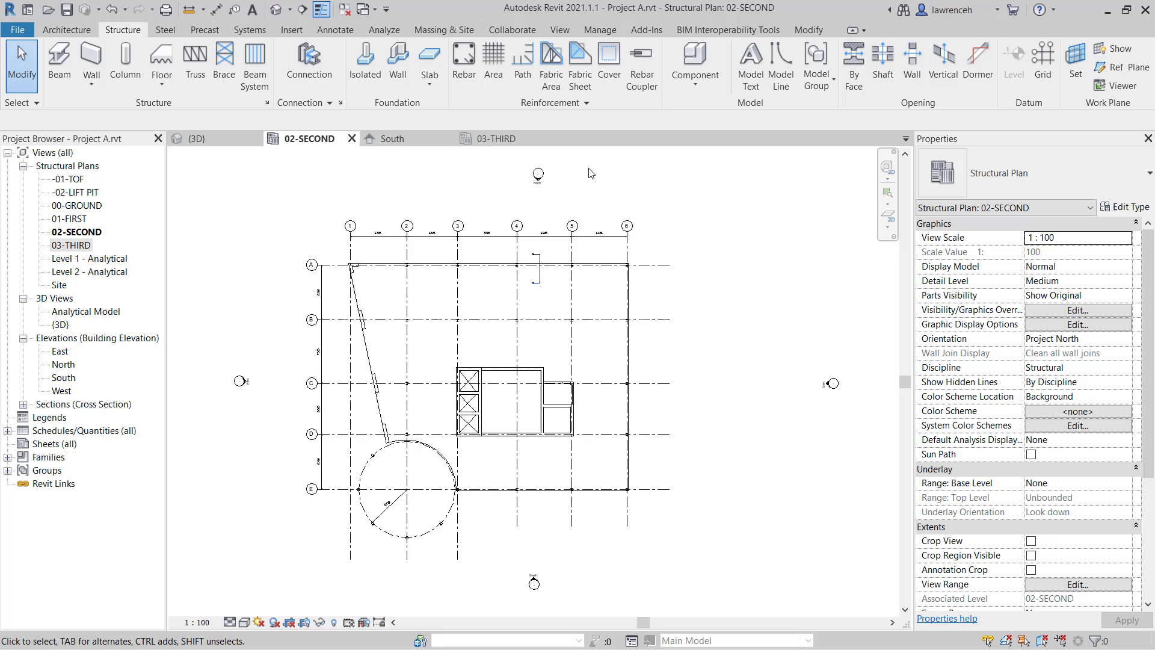
Zoom and pan the South elevation to examine the 02-SECOND slab with levels 00-GROUND to 03-THIRD in view
{"action": "left_click", "coordinate": [402, 142]}
{"action": "scroll", "coordinate": [543, 211], "scroll_direction": "up", "scroll_amount": 2}
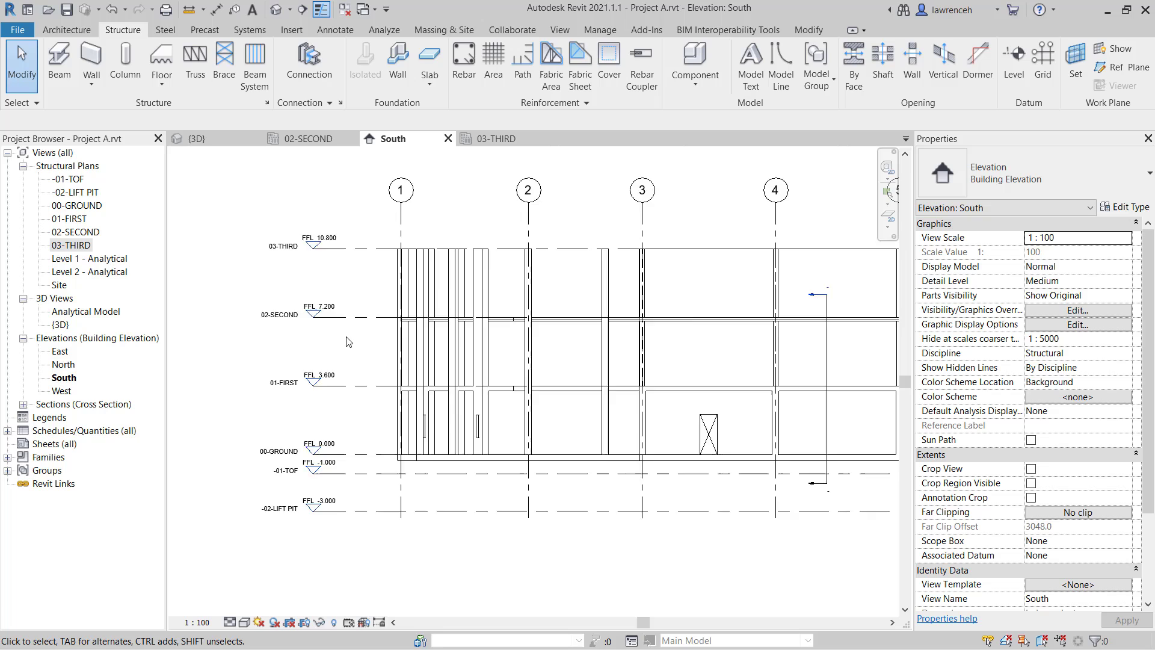
{"action": "middle_click_drag", "start_coordinate": [346, 342], "coordinate": [408, 368], "text": "ctrl"}
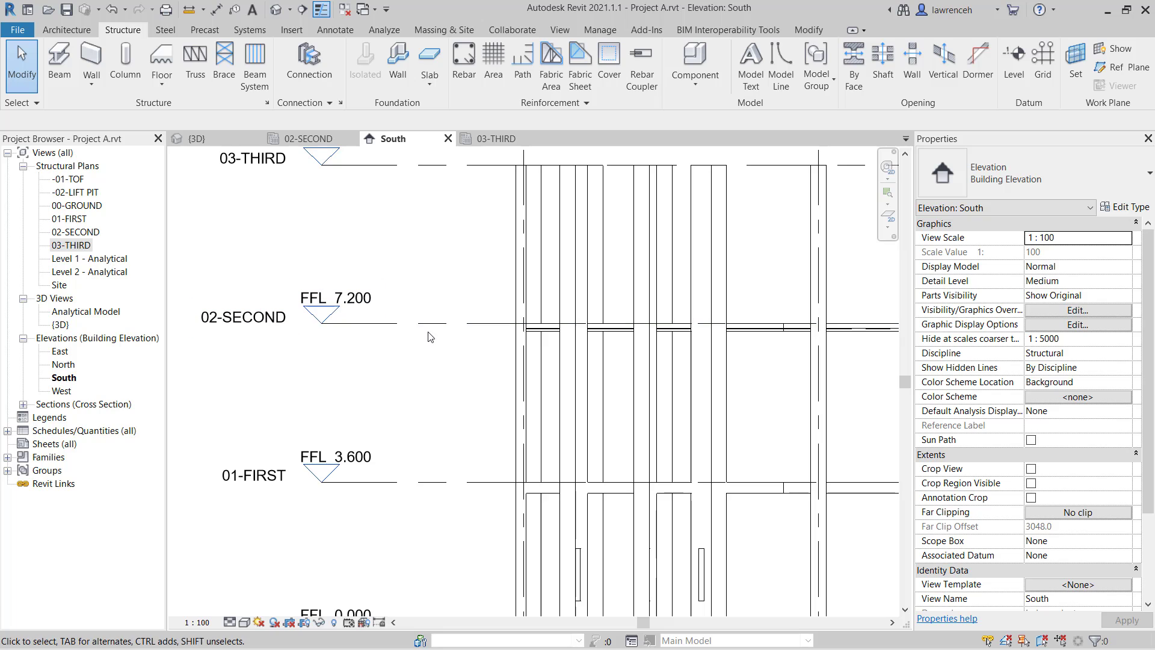
{"action": "scroll", "coordinate": [769, 339], "scroll_direction": "up", "scroll_amount": 5}
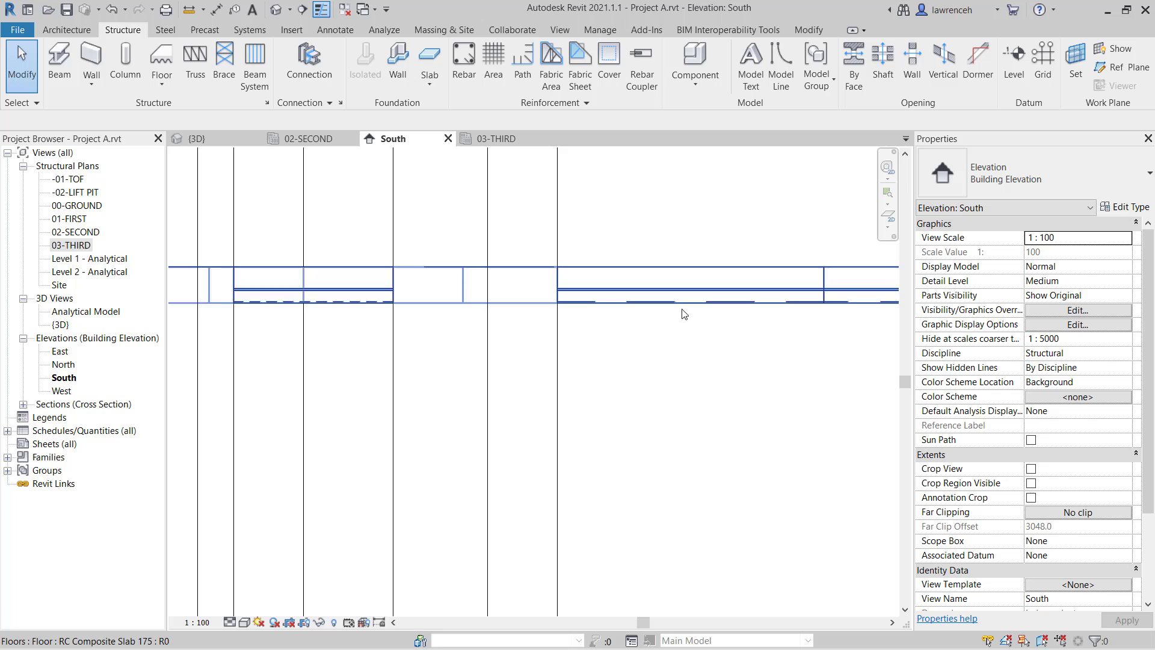
{"action": "scroll", "coordinate": [816, 324], "scroll_direction": "down", "scroll_amount": 4}
{"action": "scroll", "coordinate": [816, 324], "scroll_direction": "down", "scroll_amount": 3}
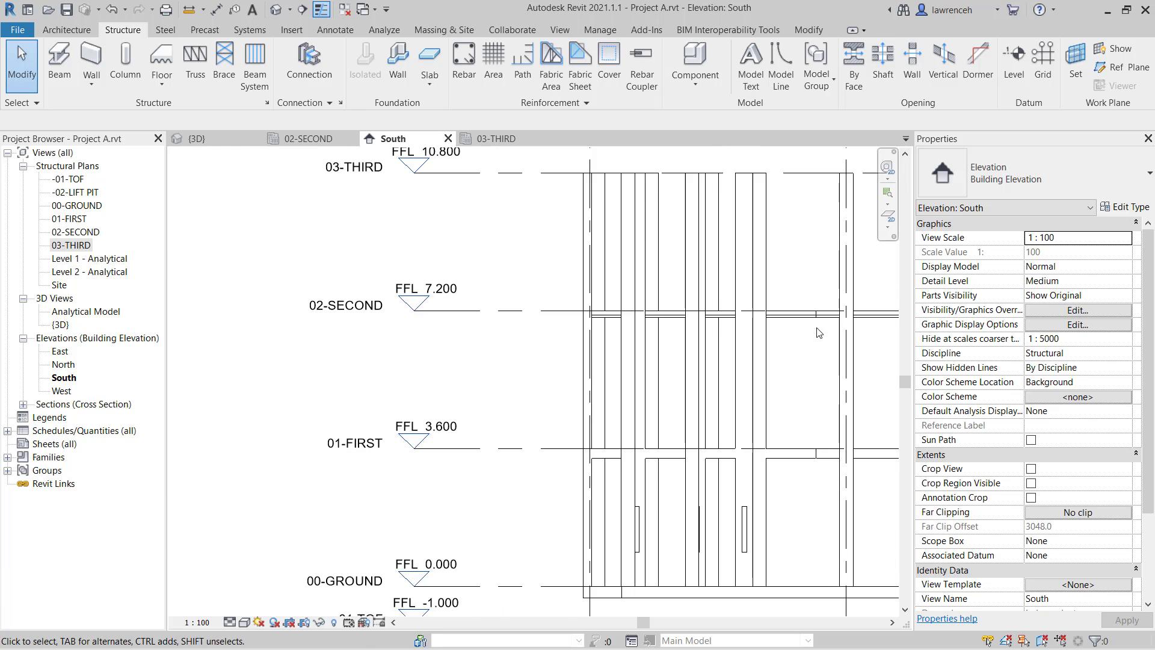
{"action": "middle_click_drag", "start_coordinate": [825, 343], "coordinate": [802, 367]}
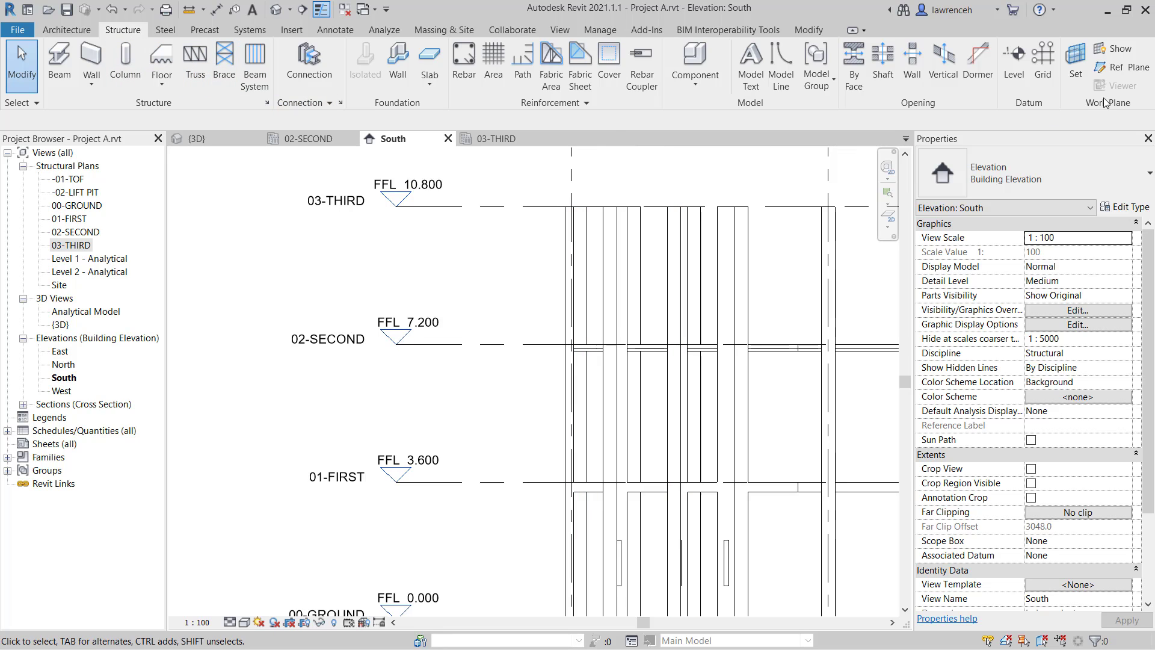
Draw a horizontal reference plane across the slab near level 02-SECOND
{"action": "left_click", "coordinate": [1138, 71]}
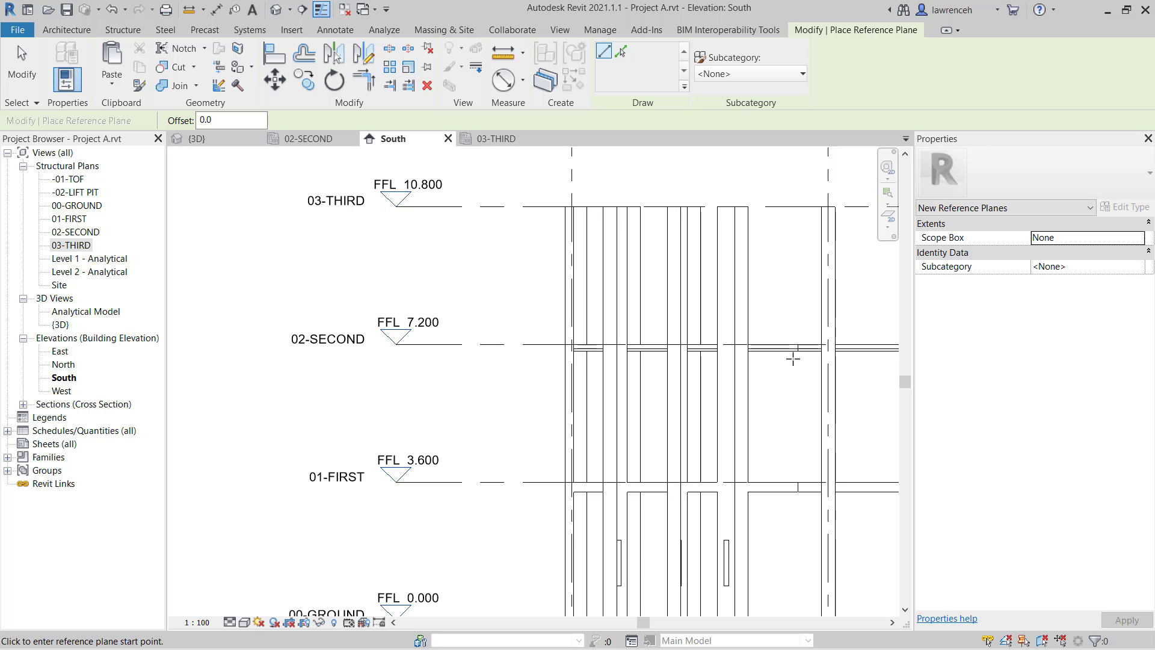
{"action": "left_click", "coordinate": [793, 359]}
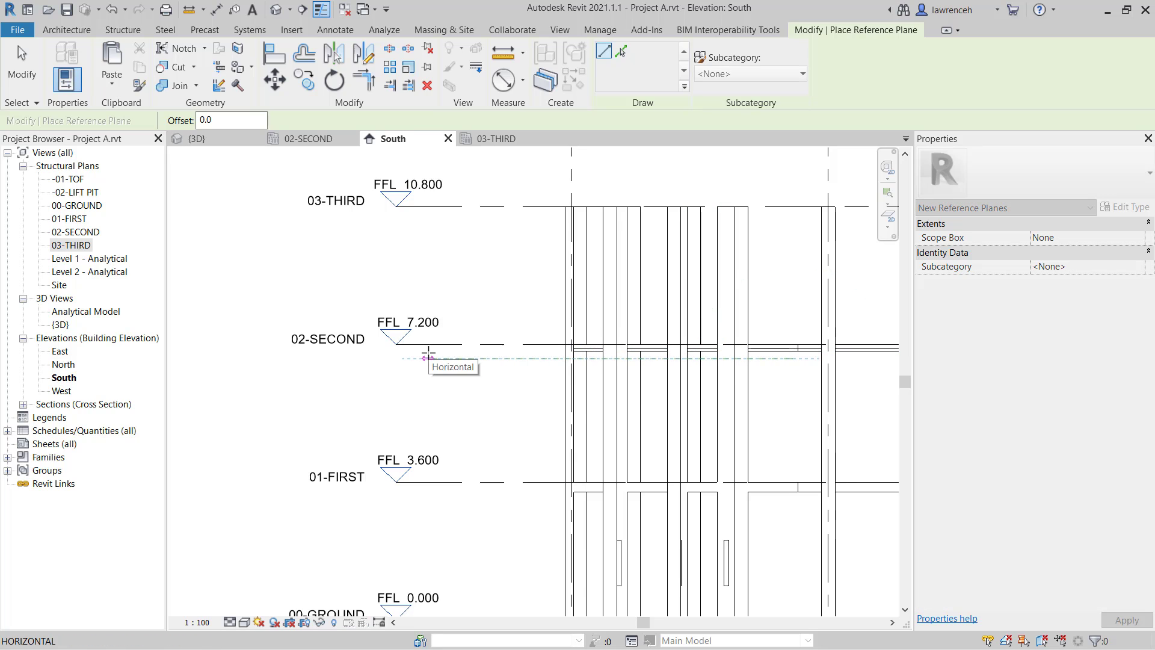
{"action": "left_click", "coordinate": [427, 355]}
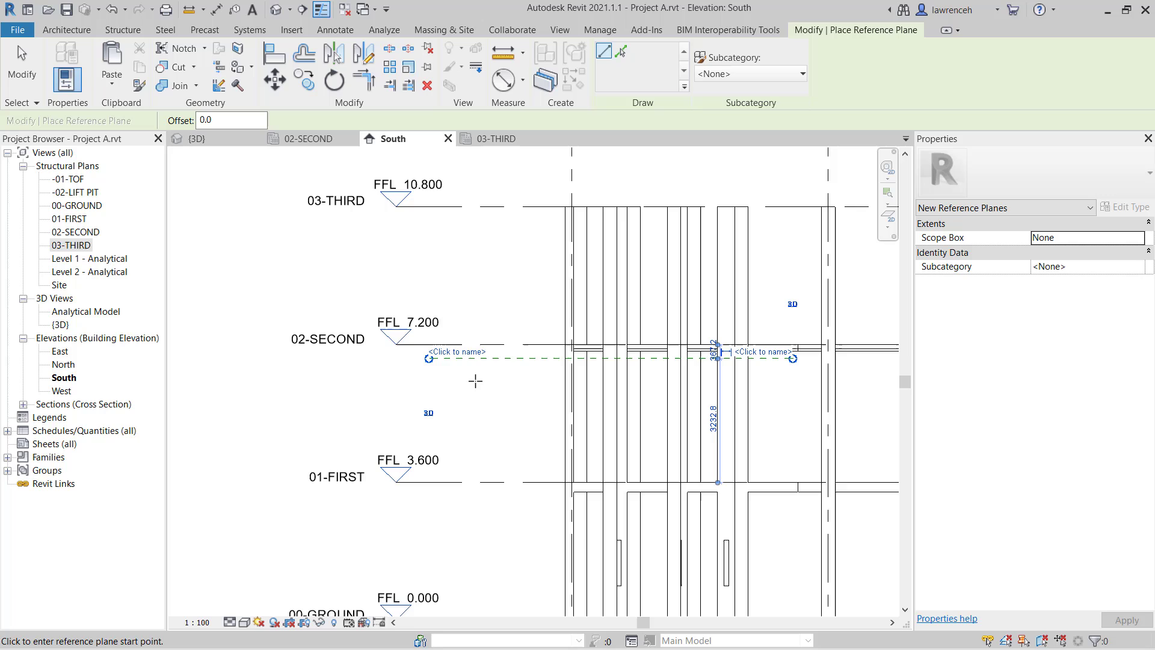
Align the reference plane to the 02-SECOND floor slab's edge
{"action": "left_click", "coordinate": [281, 60]}
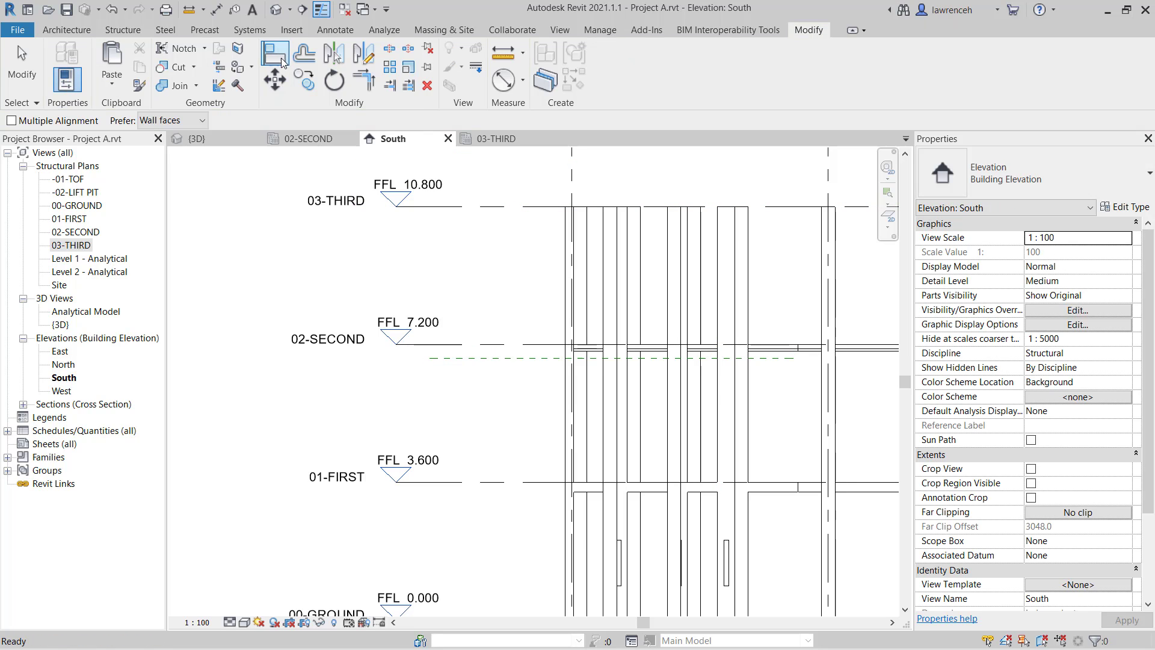
{"action": "left_click", "coordinate": [658, 354]}
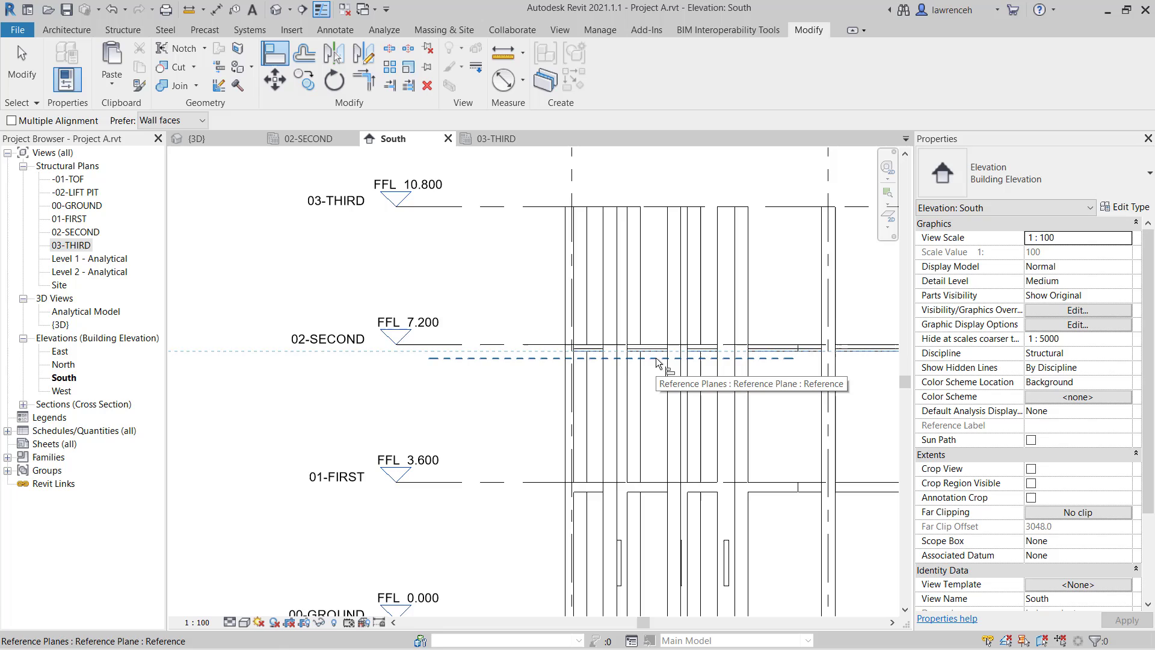
{"action": "left_click", "coordinate": [658, 359]}
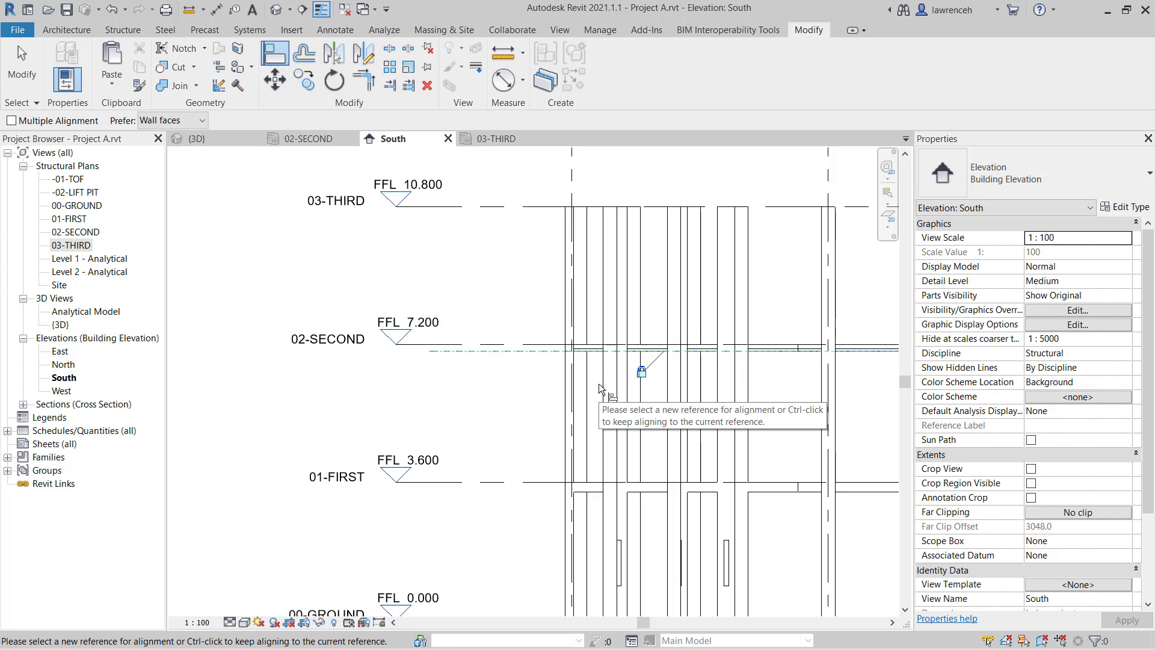
{"action": "left_click", "coordinate": [25, 81]}
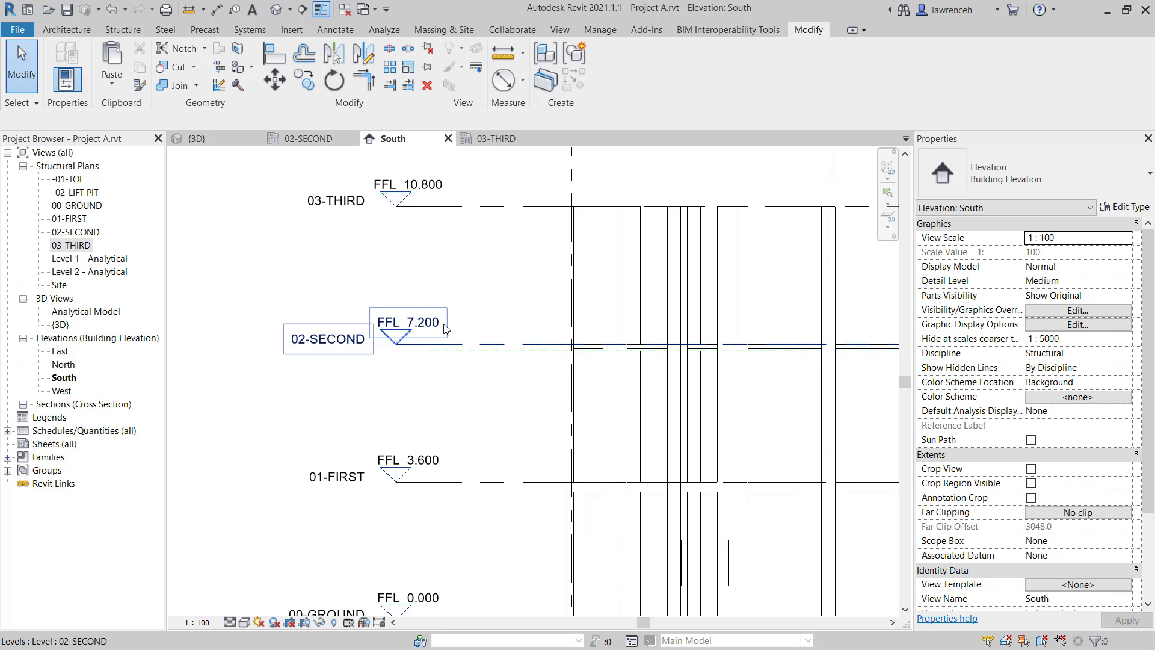
{"action": "scroll", "coordinate": [446, 329], "scroll_direction": "up", "scroll_amount": 3}
{"action": "middle_click_drag", "start_coordinate": [475, 361], "coordinate": [549, 355]}
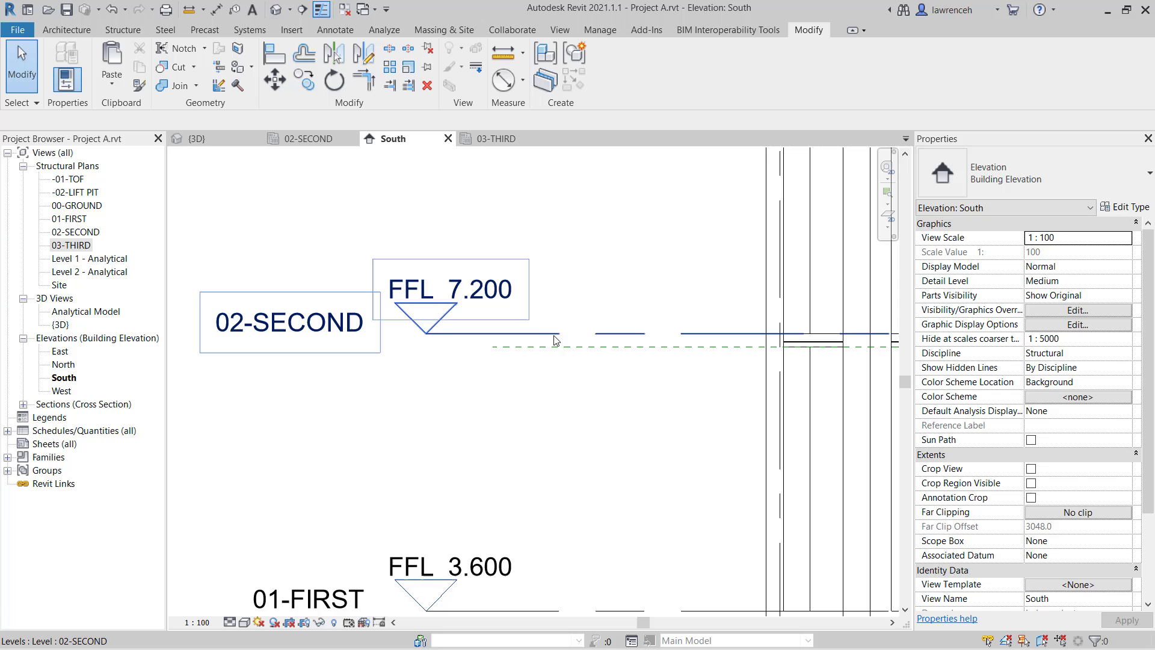
{"action": "left_click", "coordinate": [554, 340]}
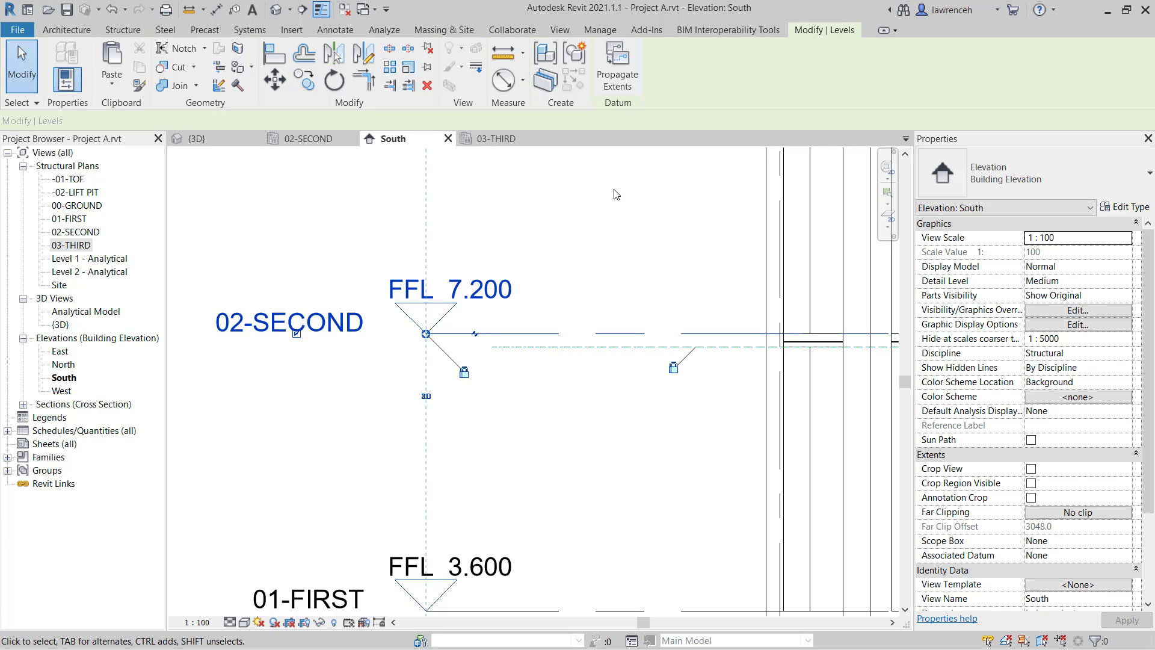
{"action": "left_click", "coordinate": [498, 292]}
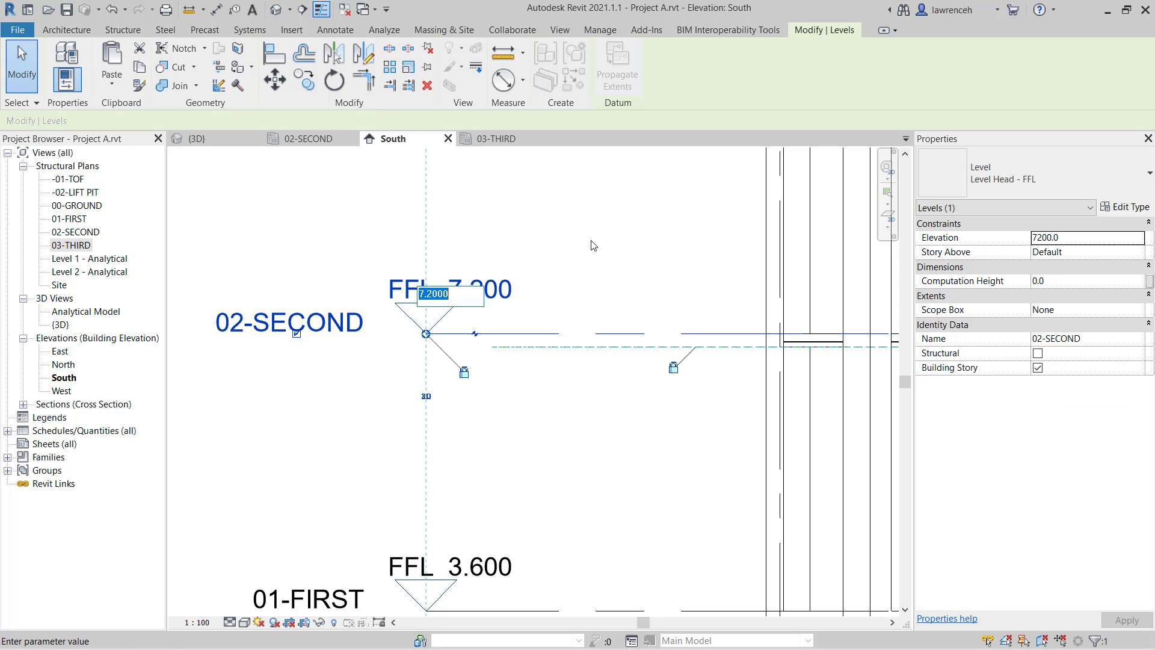
{"action": "type", "text": "7"}
{"action": "key", "text": "Return"}
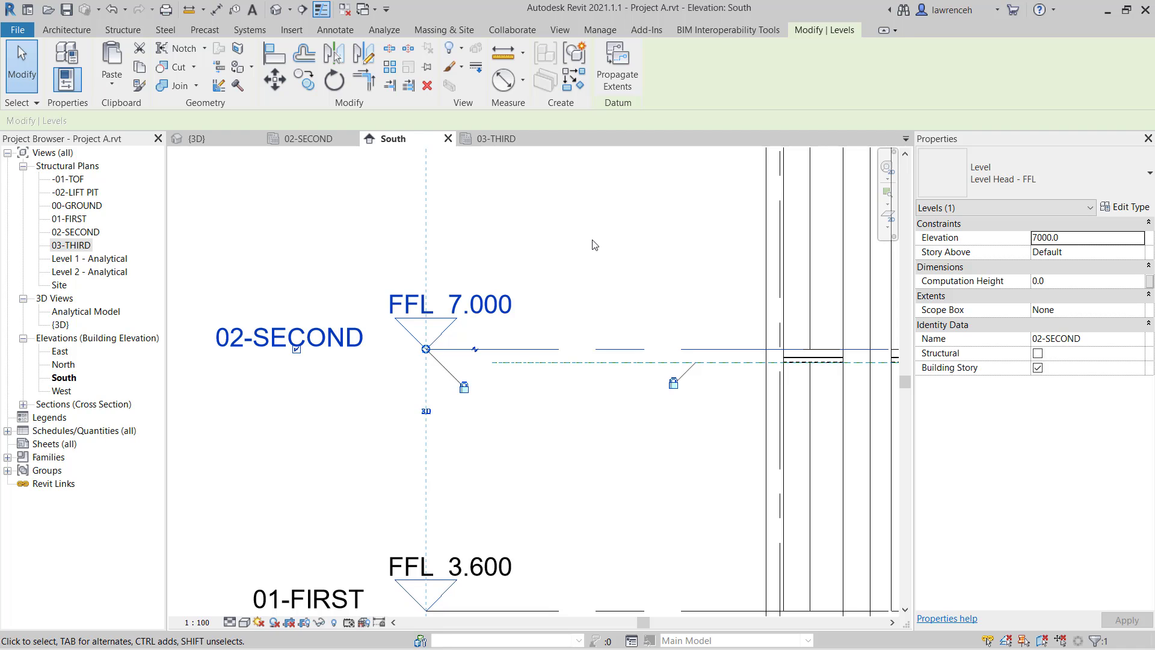
{"action": "left_click", "coordinate": [448, 304]}
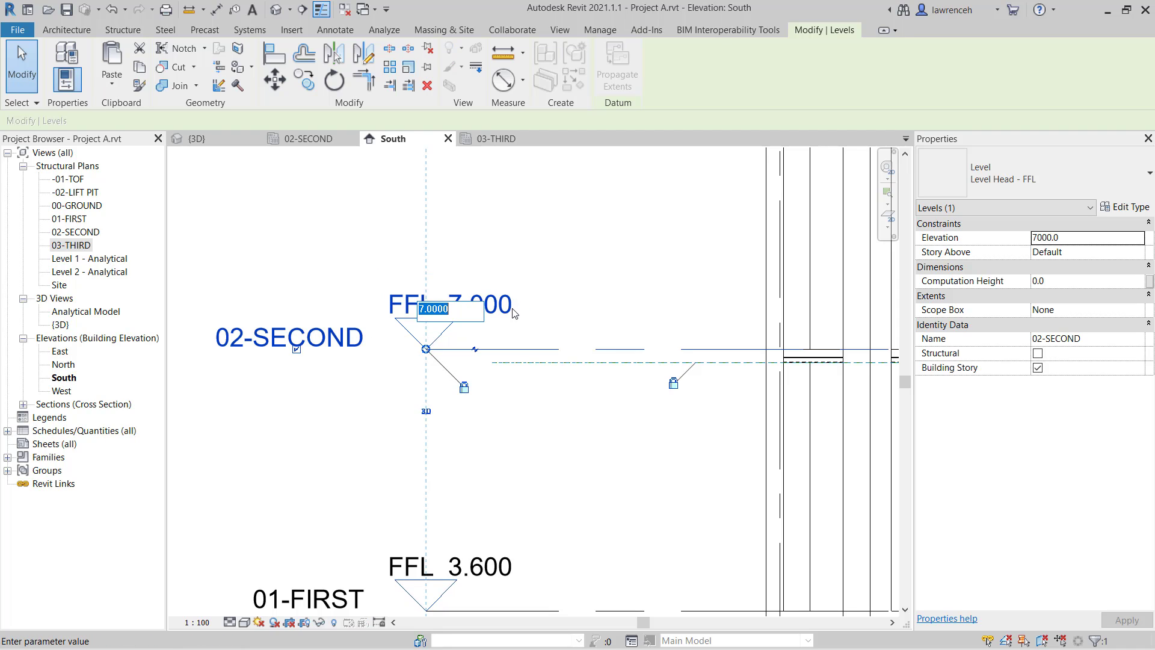
{"action": "left_click_drag", "start_coordinate": [450, 309], "coordinate": [429, 308]}
{"action": "type", "text": "2"}
{"action": "key", "text": "Return"}
{"action": "left_click", "coordinate": [601, 245]}
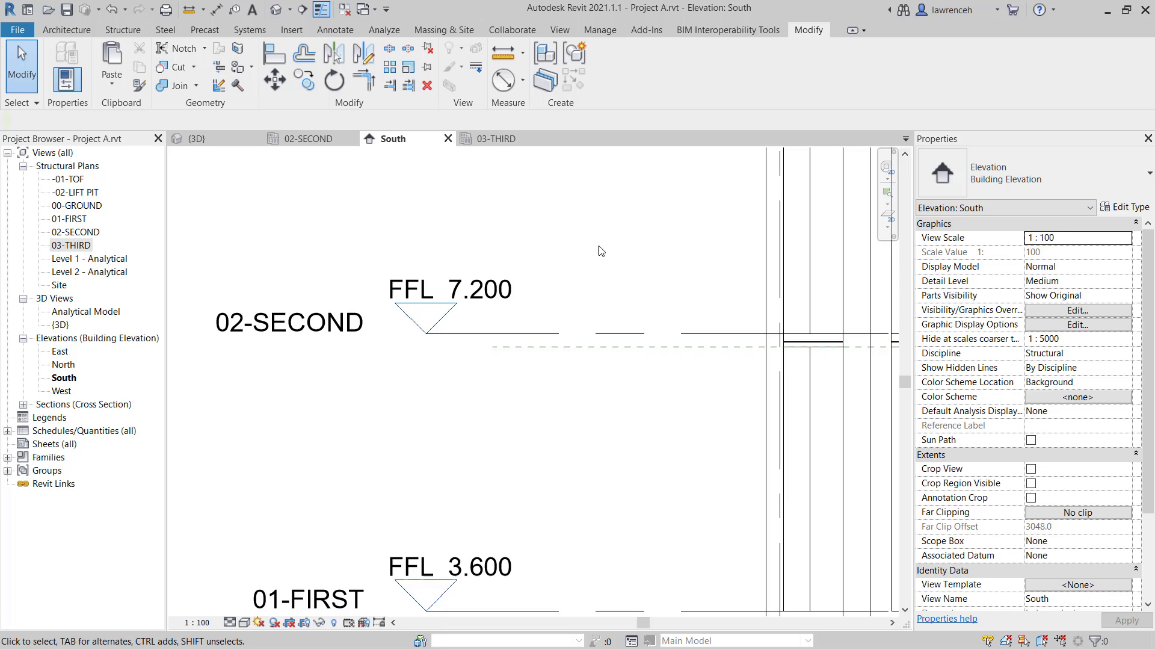
Name the reference plane below 02-SECOND '02-TOS' in Properties
{"action": "left_click", "coordinate": [607, 348]}
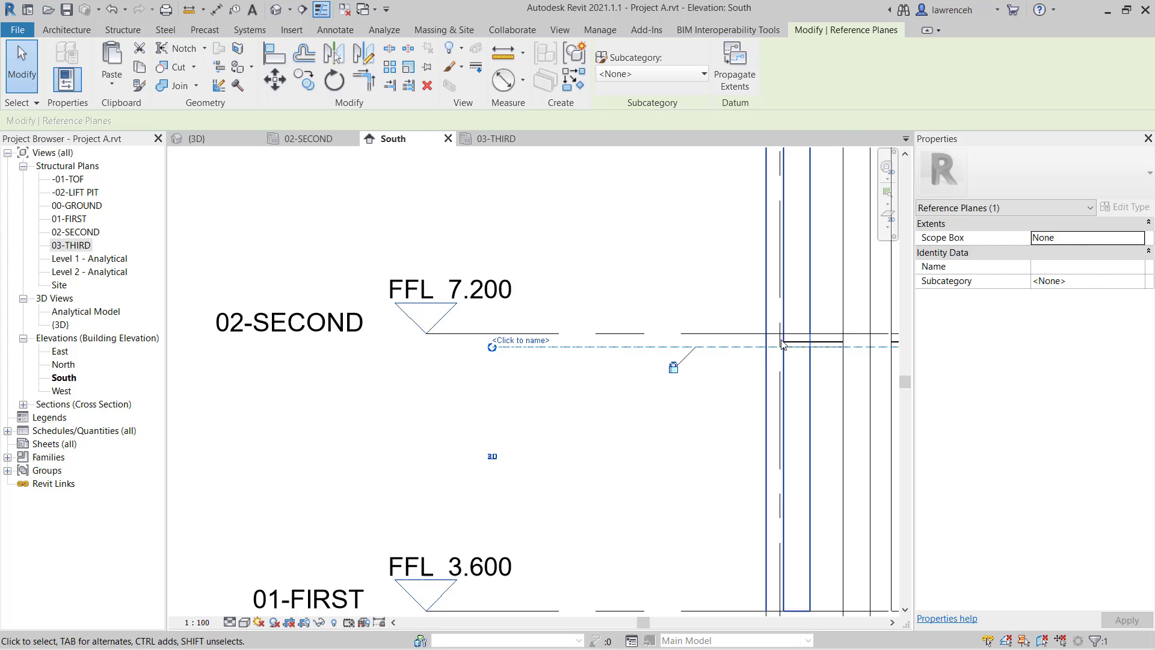
{"action": "left_click", "coordinate": [1044, 268]}
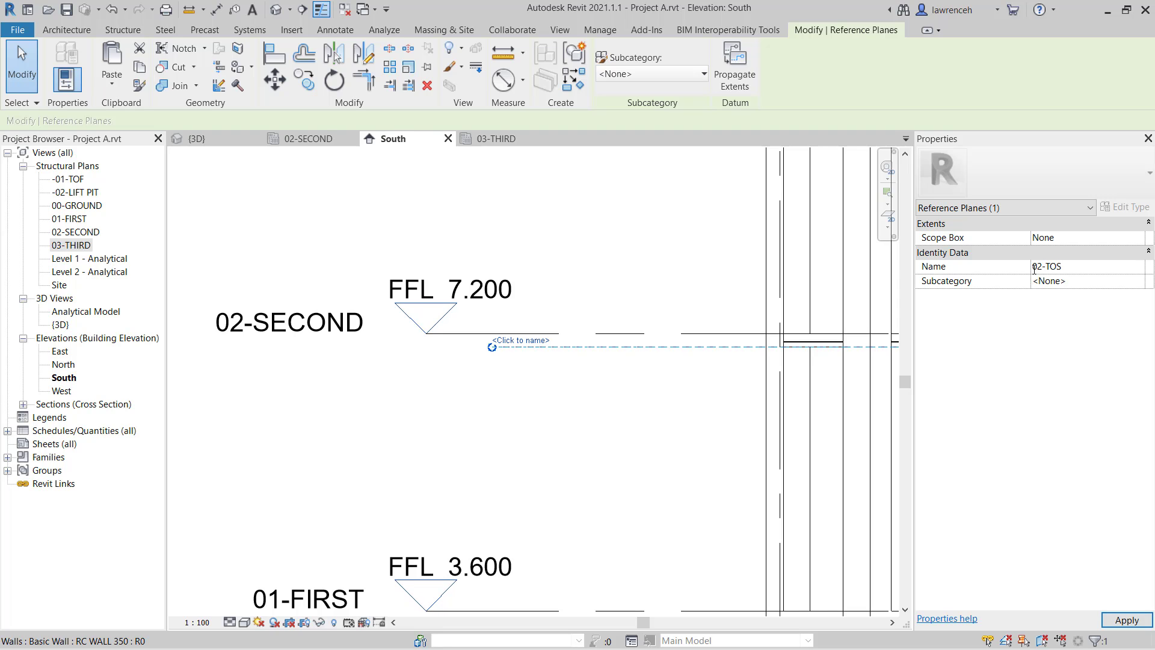
{"action": "left_click", "coordinate": [551, 431]}
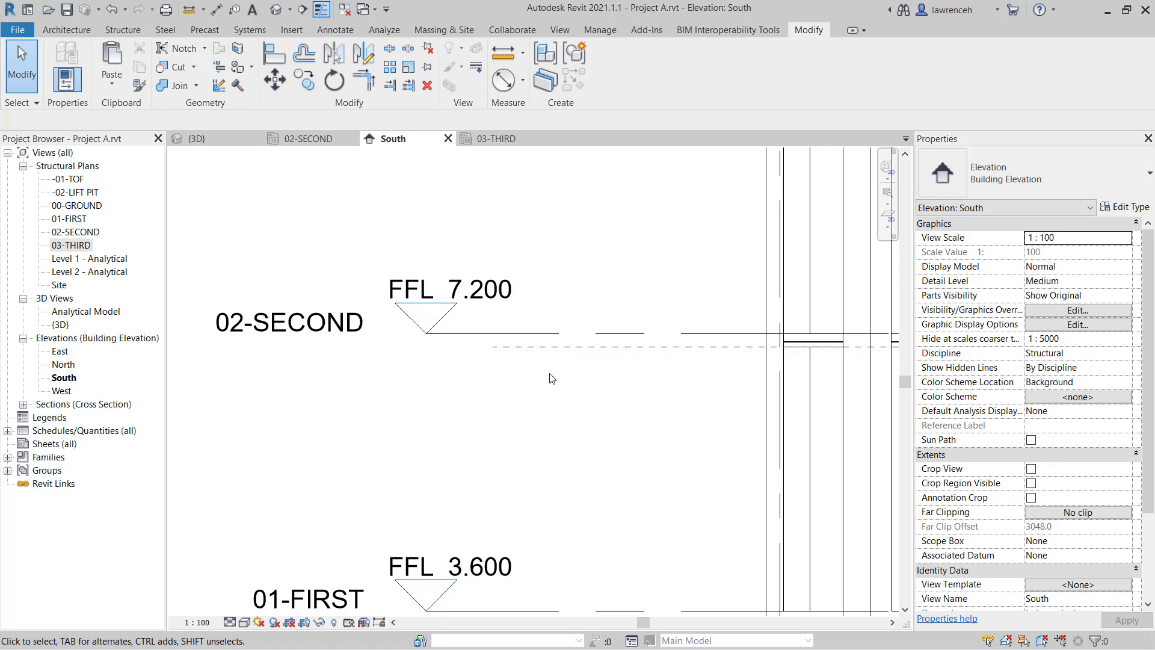
Return to the 02-SECOND plan and start the Beam tool for UB457x152x67 beams
{"action": "left_click", "coordinate": [308, 139]}
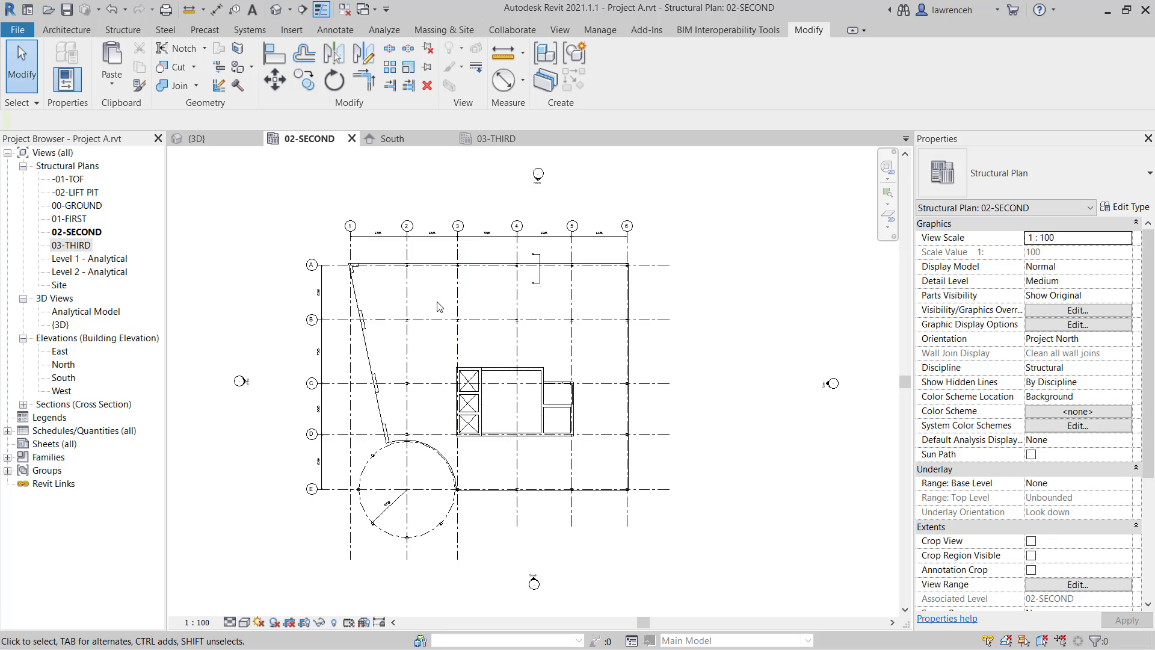
{"action": "left_click", "coordinate": [123, 30]}
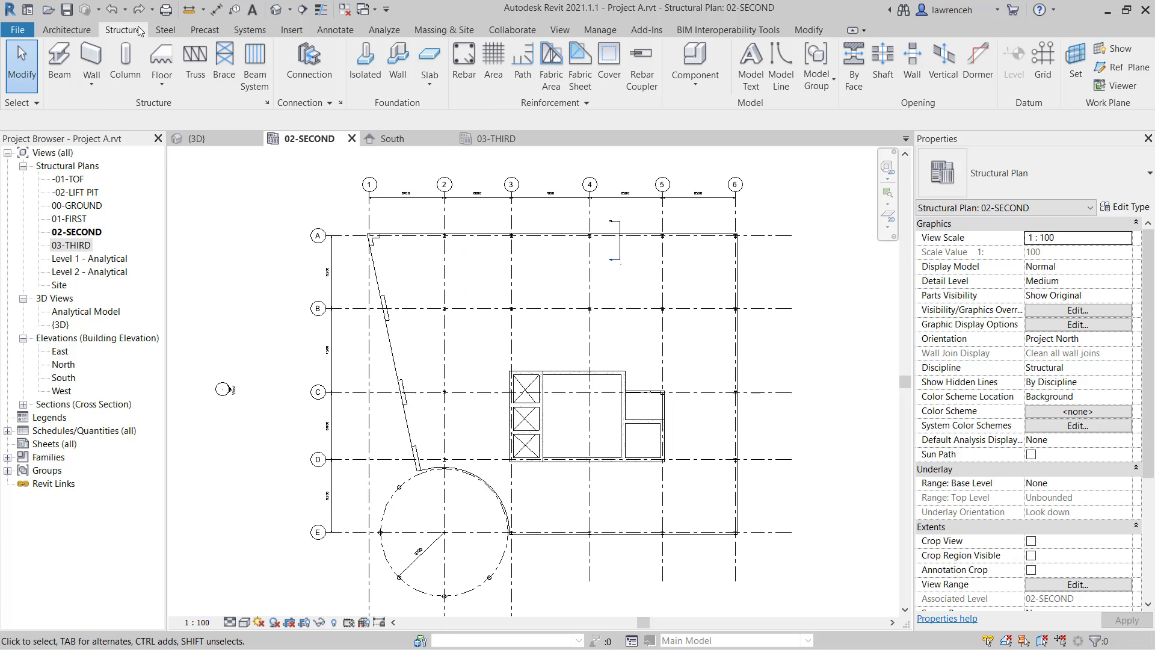
{"action": "left_click", "coordinate": [68, 81]}
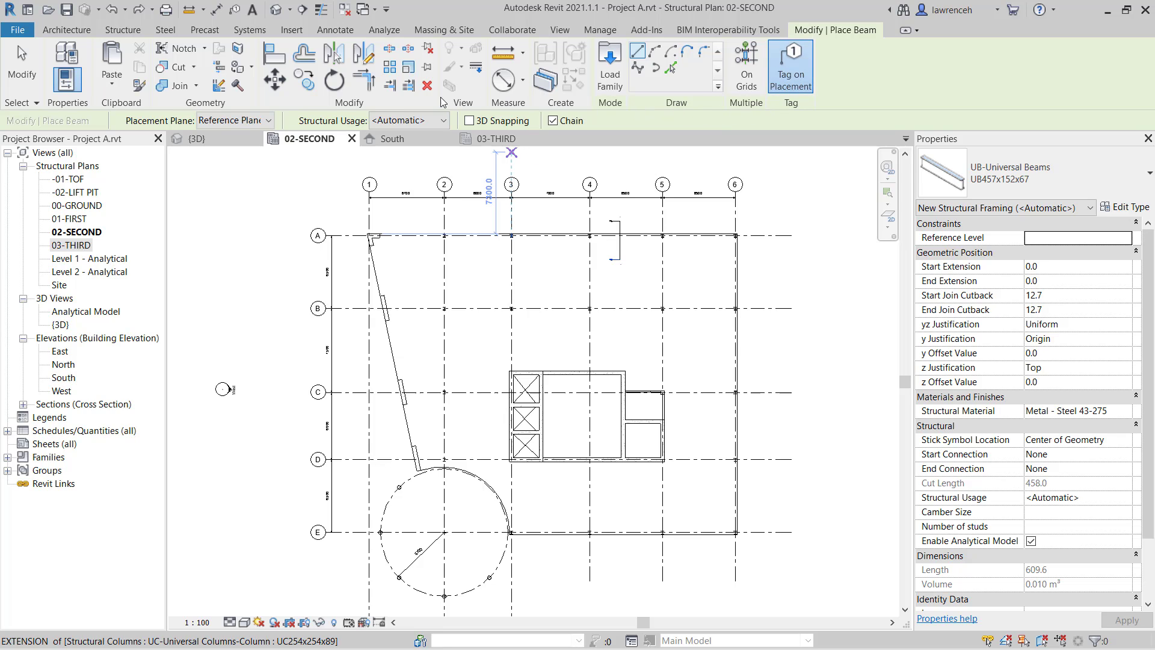
Set the placement plane to Reference Plane 02-TOS, keeping Automatic structural usage and the UB457x152x67 type
{"action": "left_click", "coordinate": [267, 121]}
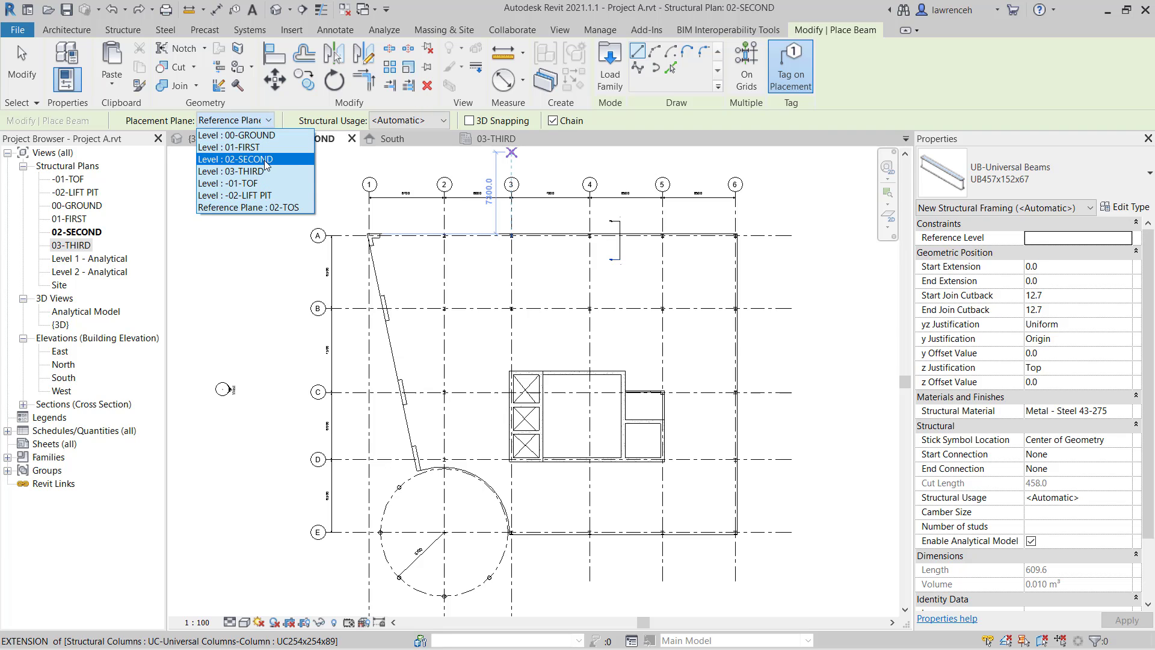
{"action": "left_click", "coordinate": [280, 207]}
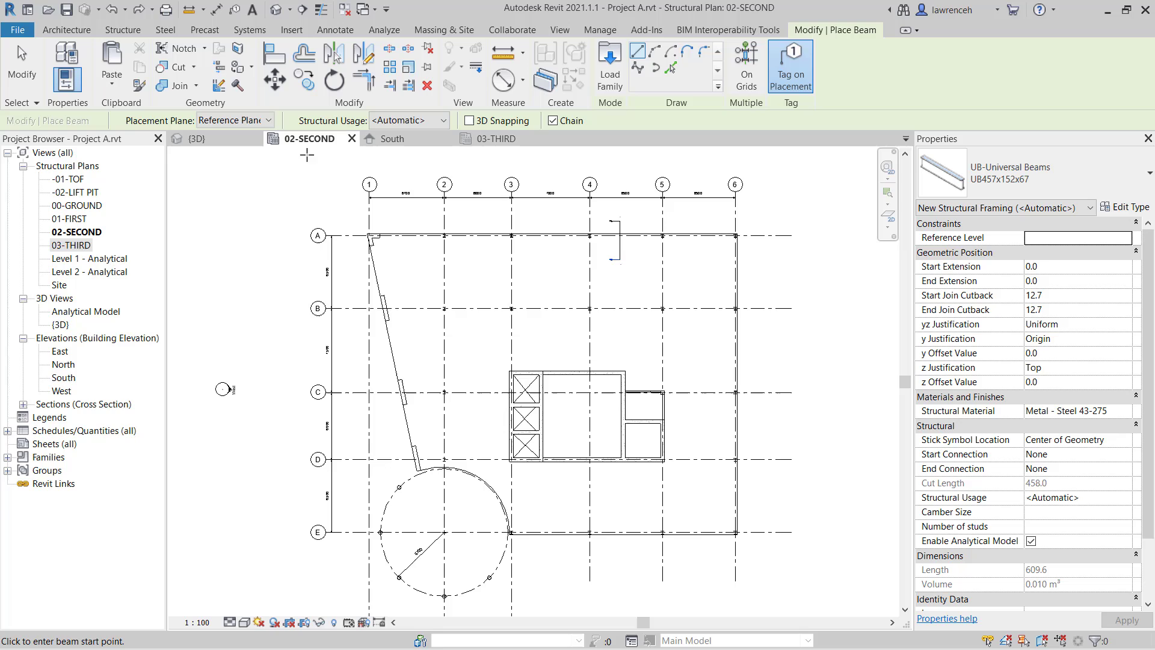
{"action": "left_click", "coordinate": [420, 122]}
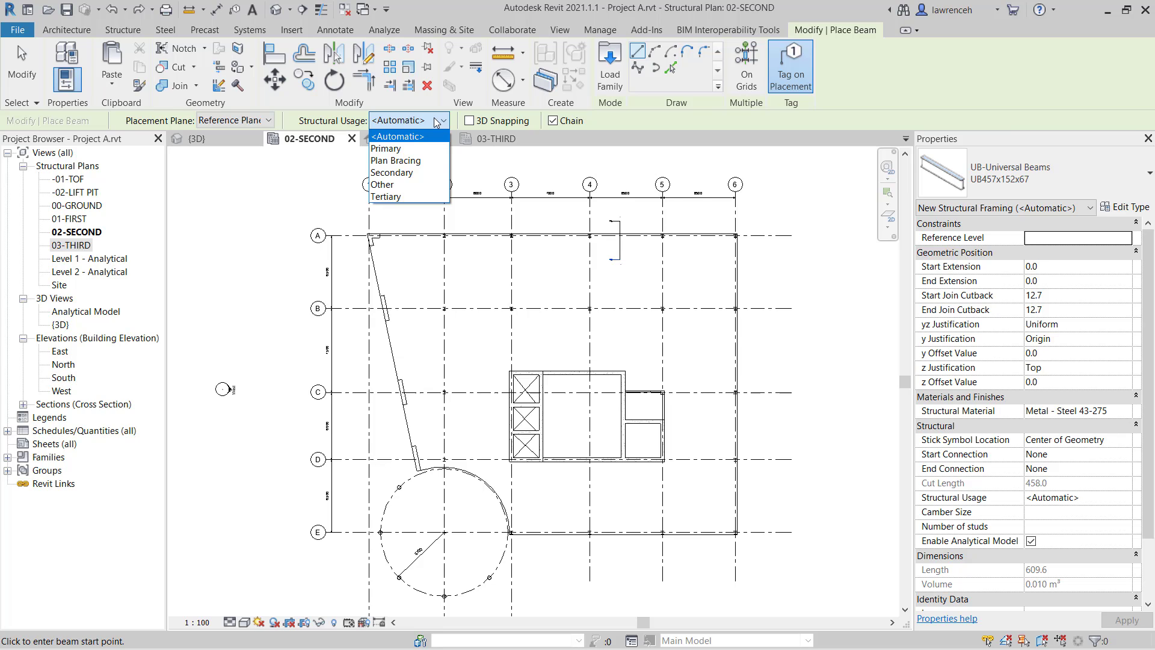
{"action": "left_click", "coordinate": [437, 122]}
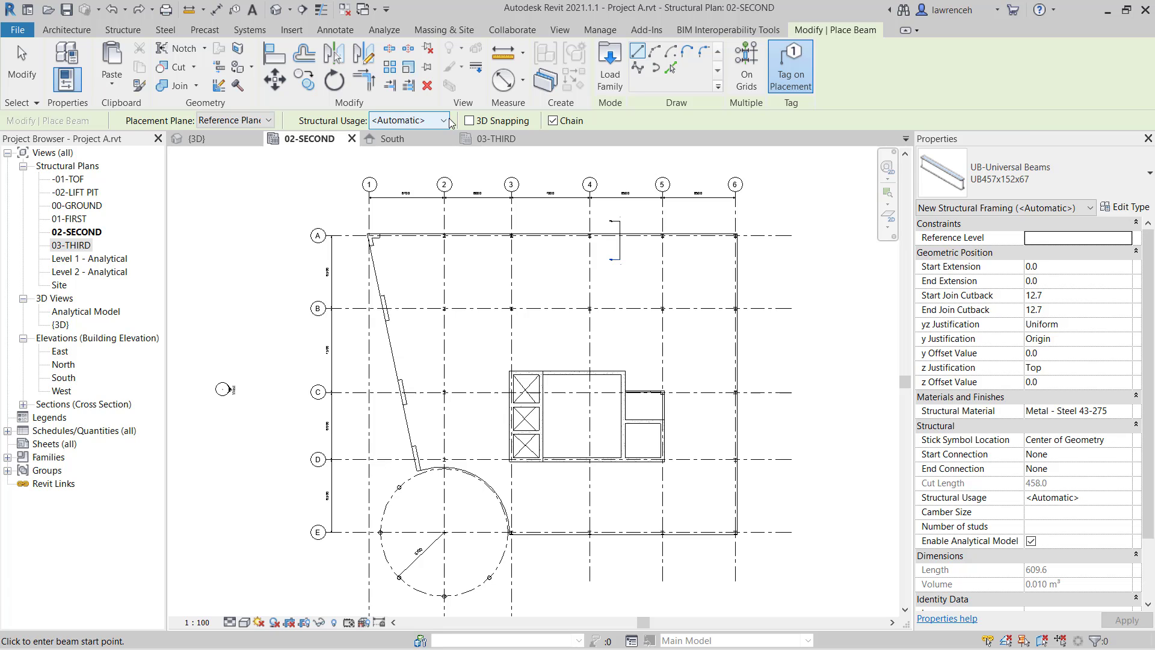
{"action": "left_click", "coordinate": [1111, 172]}
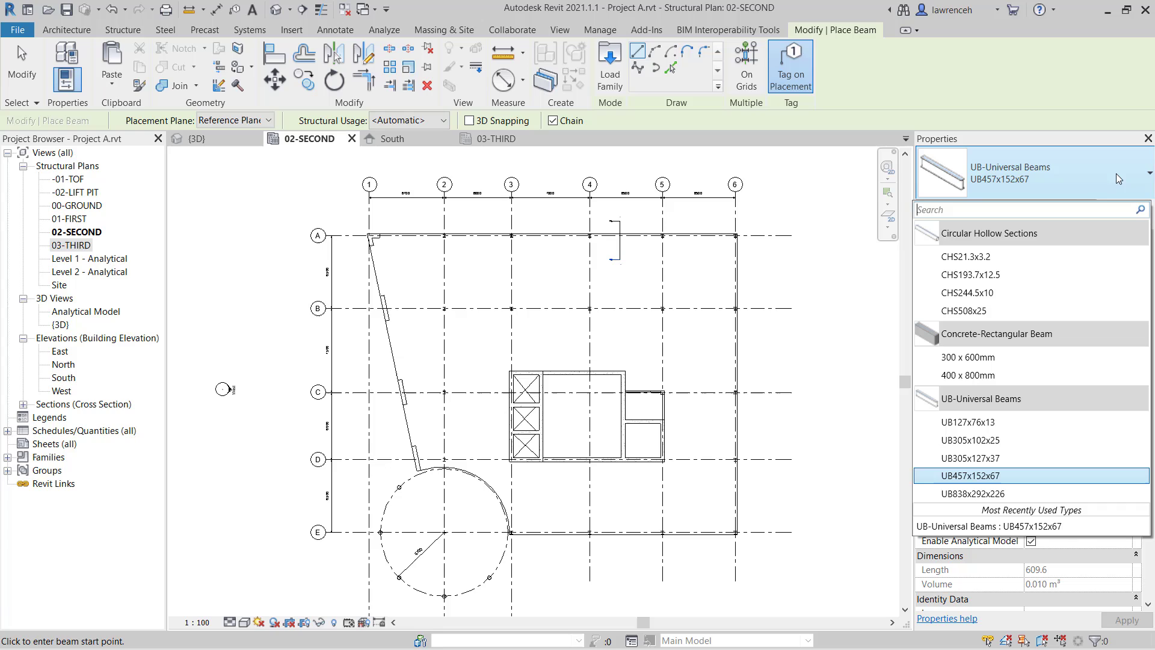
{"action": "left_click", "coordinate": [1041, 480]}
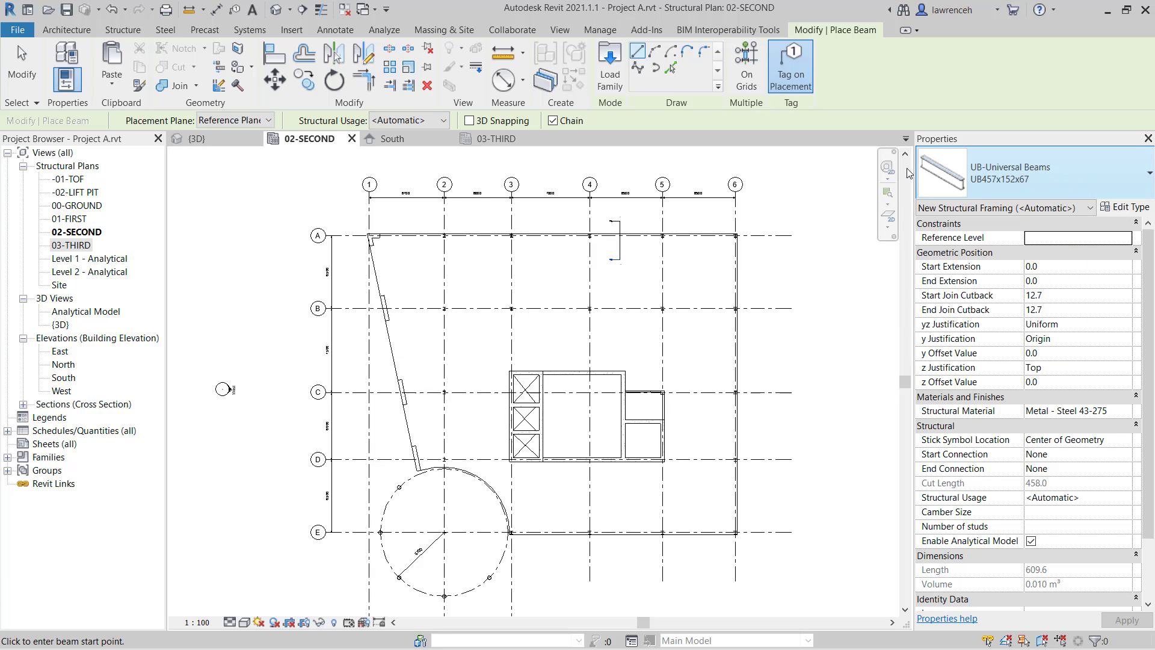
Place beams on grids A–E and 1–6 with one window selection, then zoom out to check them
{"action": "left_click", "coordinate": [752, 88]}
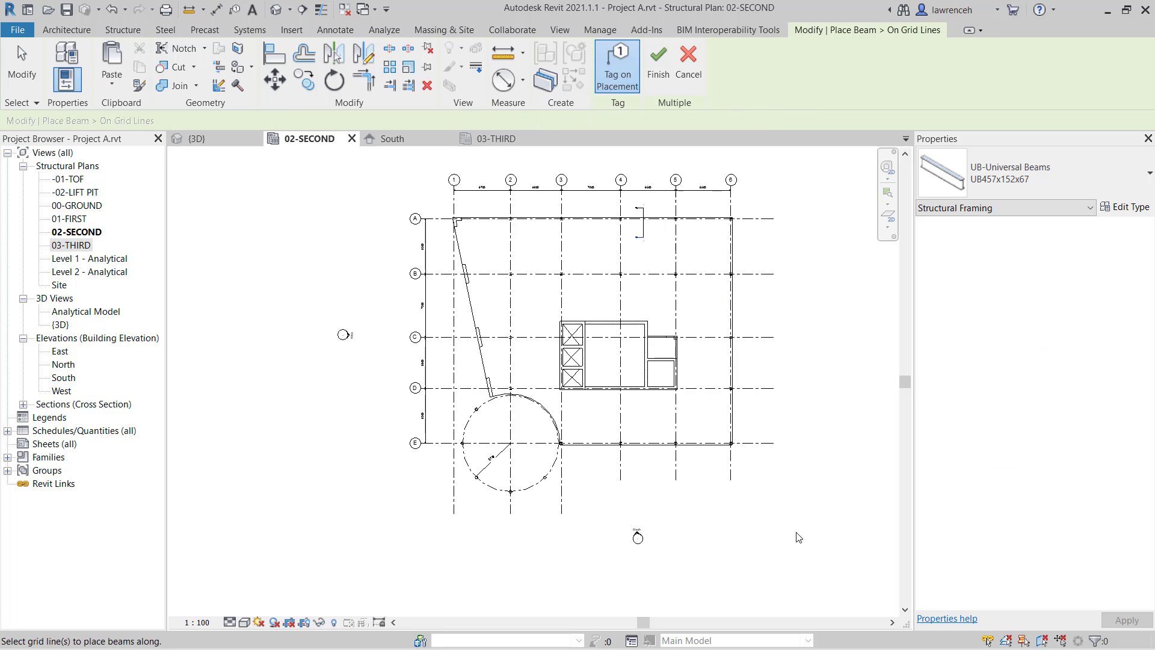
{"action": "left_click_drag", "start_coordinate": [799, 533], "coordinate": [370, 163]}
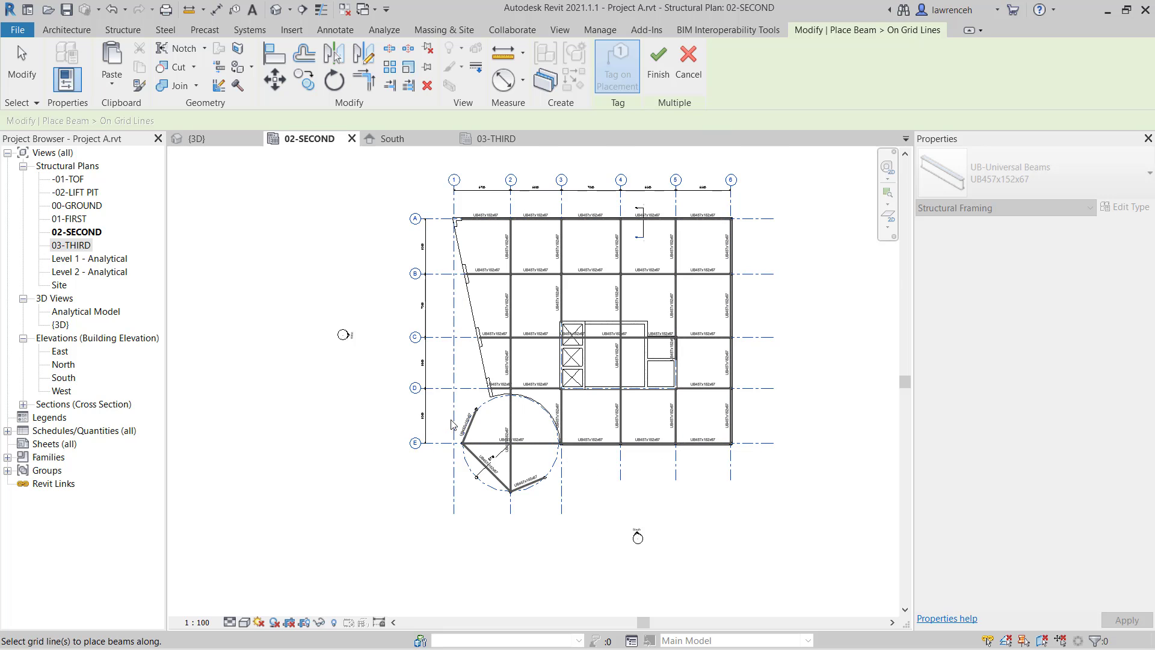
{"action": "scroll", "coordinate": [452, 424], "scroll_direction": "up", "scroll_amount": 3}
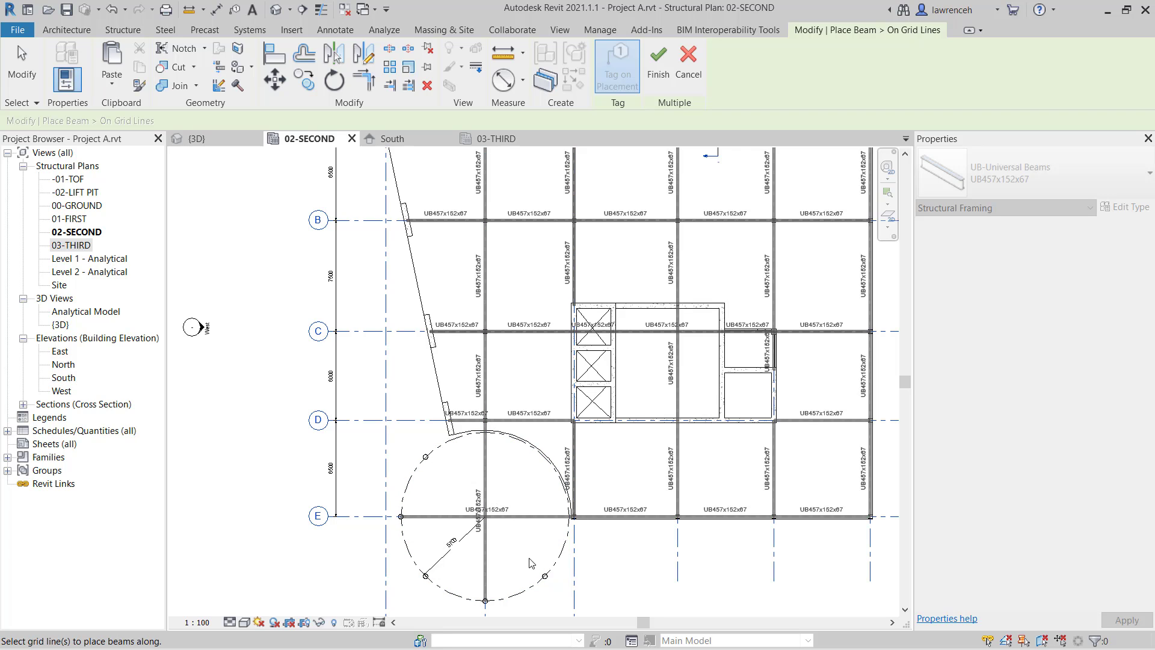
{"action": "scroll", "coordinate": [523, 565], "scroll_direction": "down", "scroll_amount": 1}
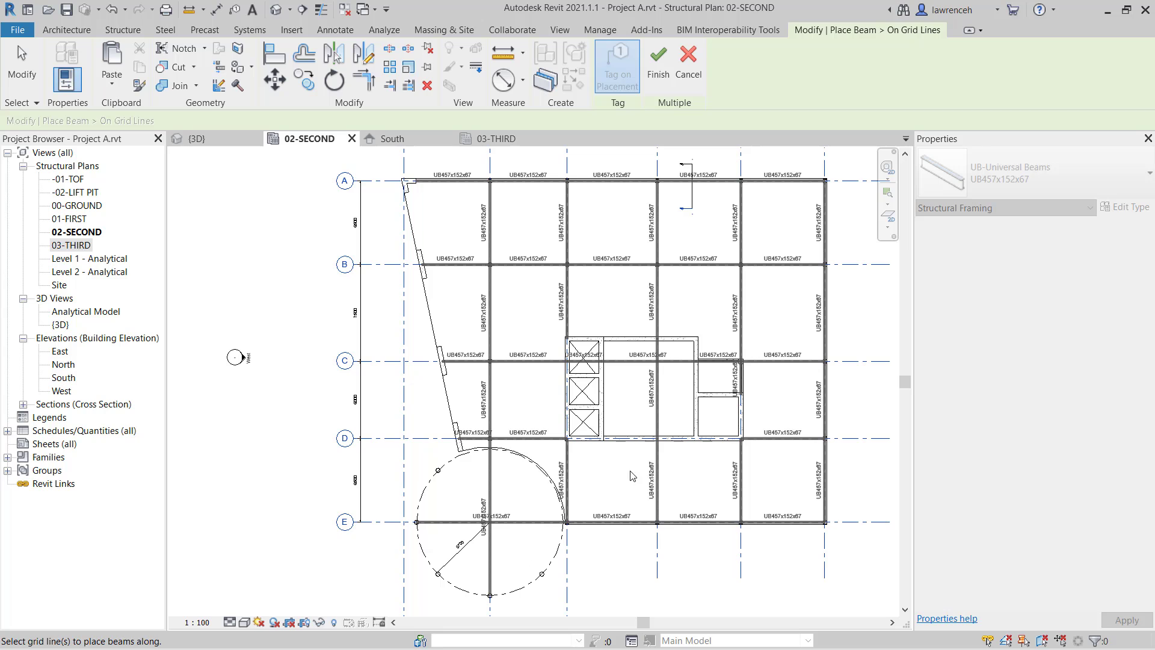
{"action": "middle_click_drag", "start_coordinate": [601, 507], "coordinate": [591, 513]}
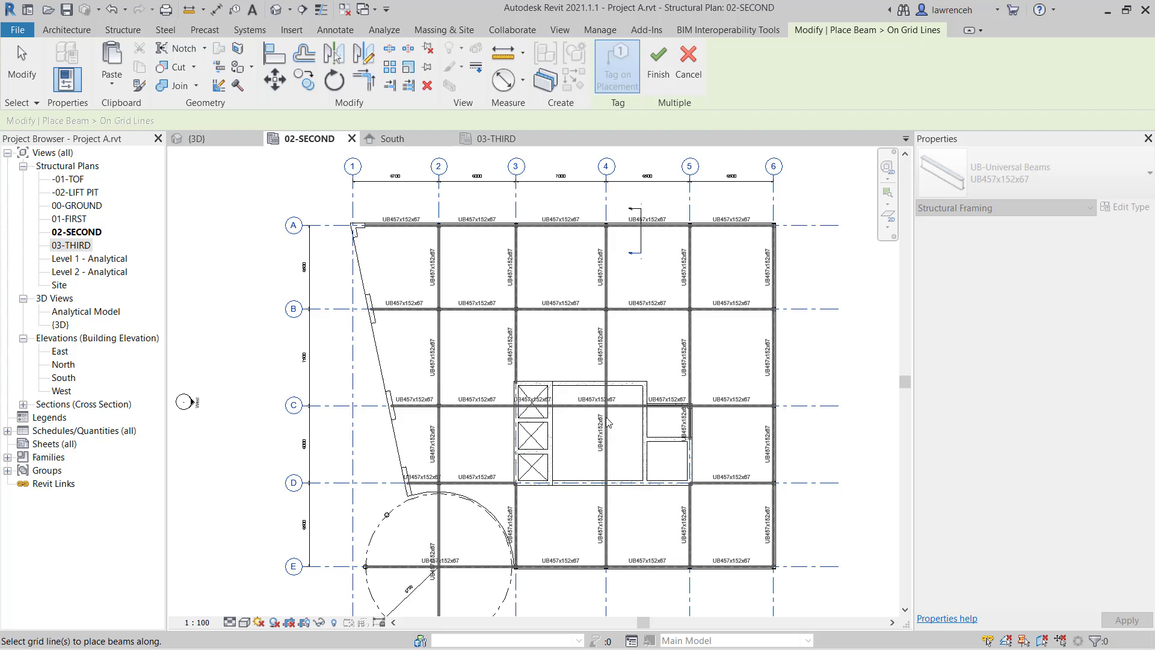
Finish the grid beams, then remove the grid E beam inside the circled area
{"action": "left_click", "coordinate": [668, 83]}
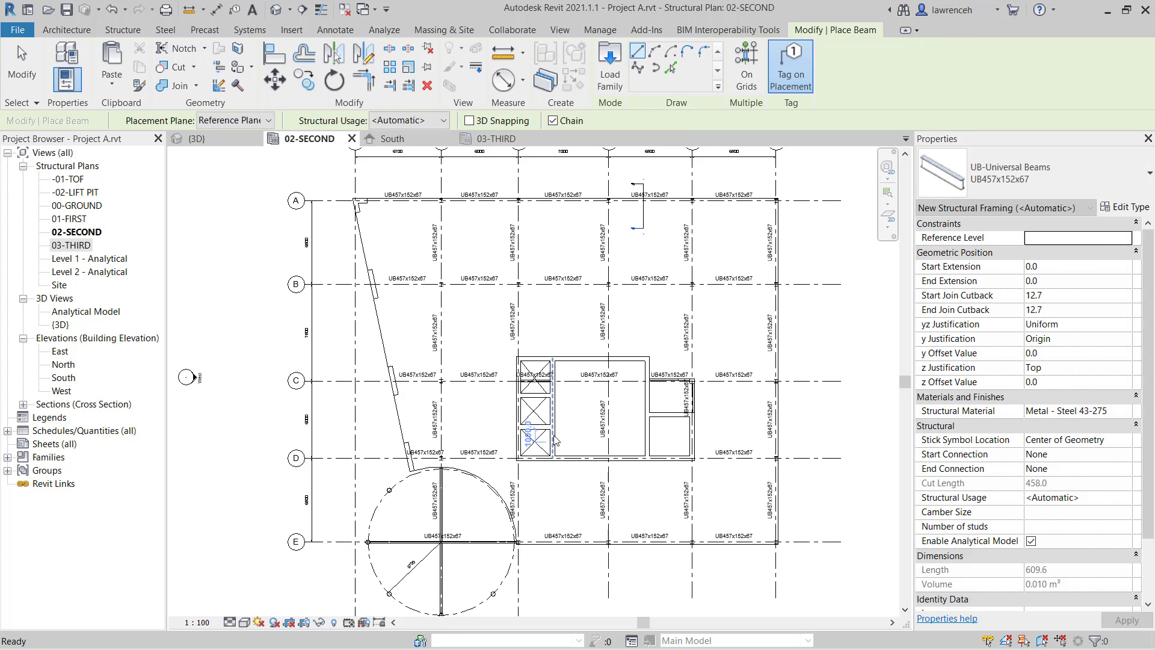
{"action": "left_click", "coordinate": [32, 84]}
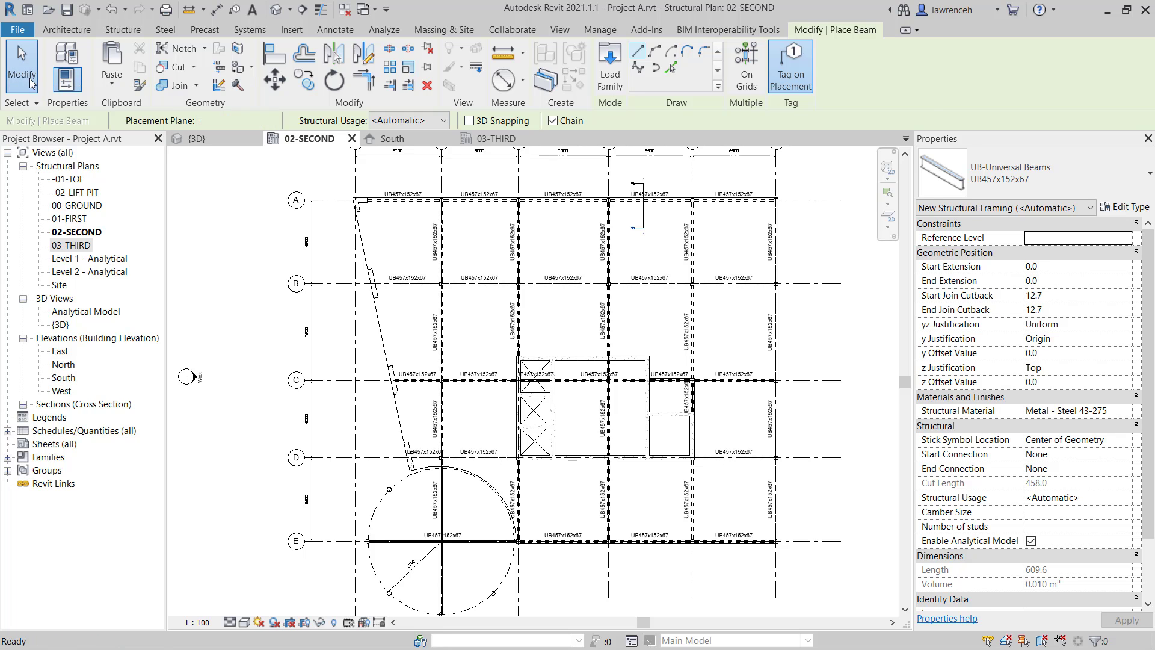
{"action": "left_click", "coordinate": [443, 583]}
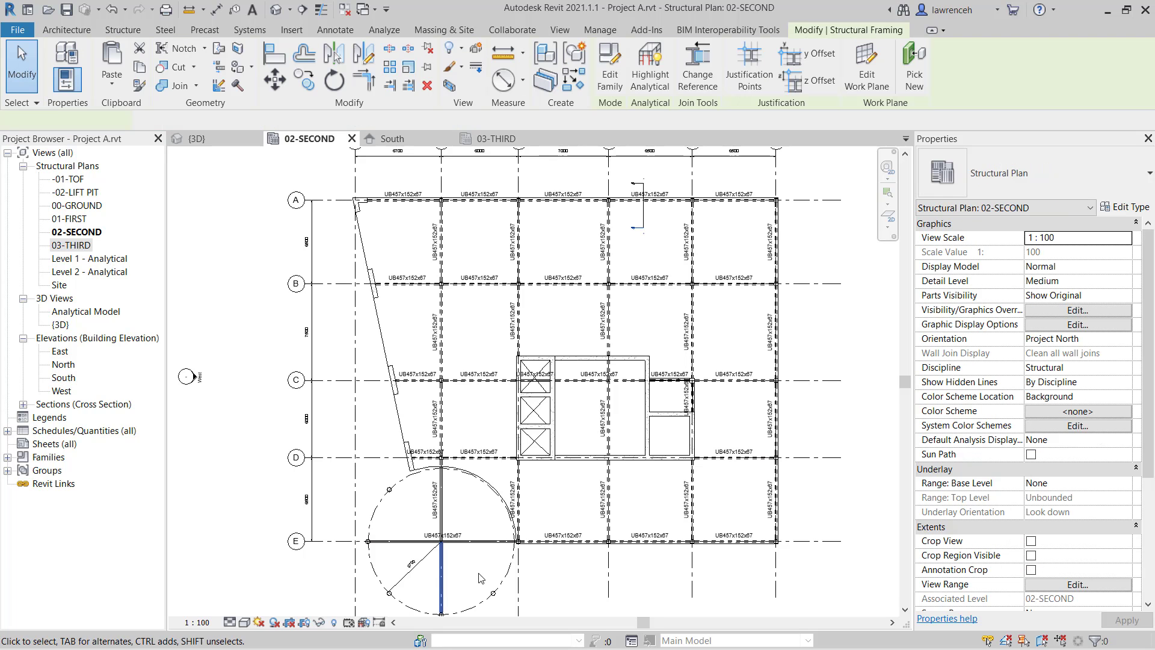
{"action": "left_click", "coordinate": [470, 571]}
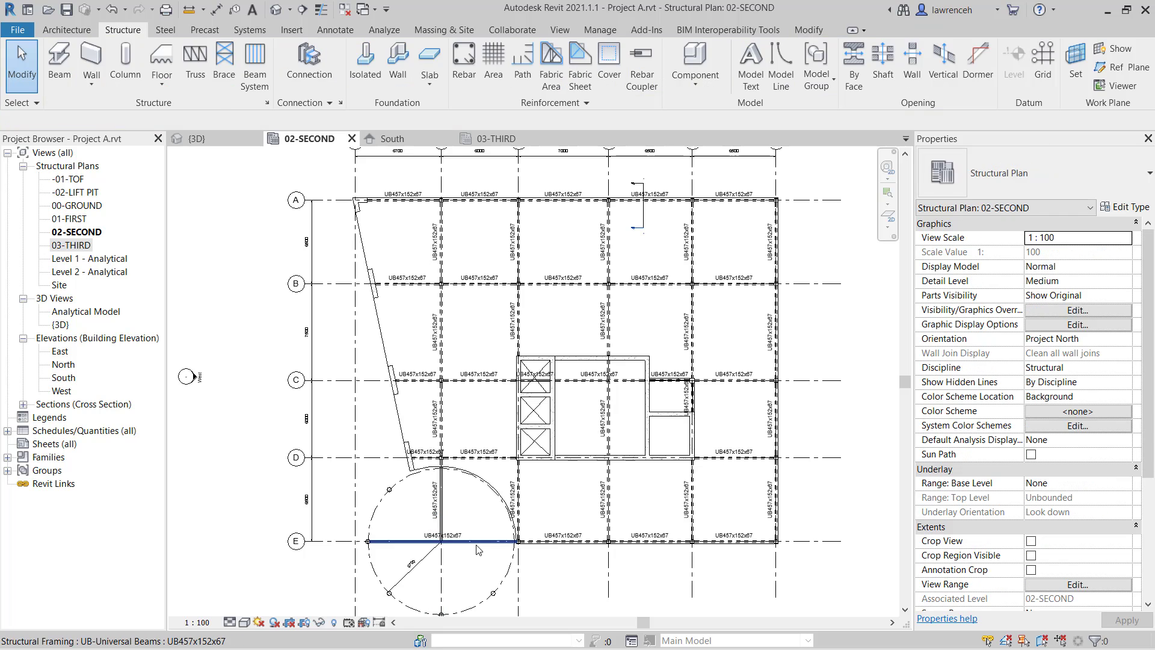
{"action": "left_click", "coordinate": [479, 549]}
{"action": "key", "text": "Escape"}
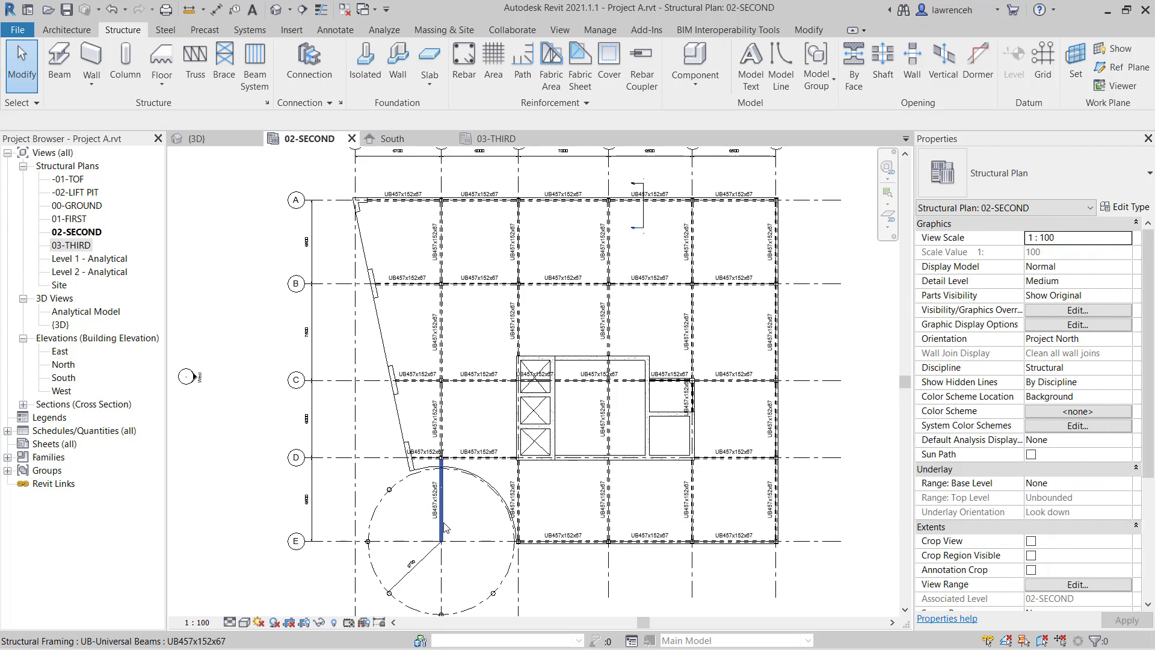
Delete the beams crossing the central core and the short beam at its right edge
{"action": "scroll", "coordinate": [586, 397], "scroll_direction": "up", "scroll_amount": 3}
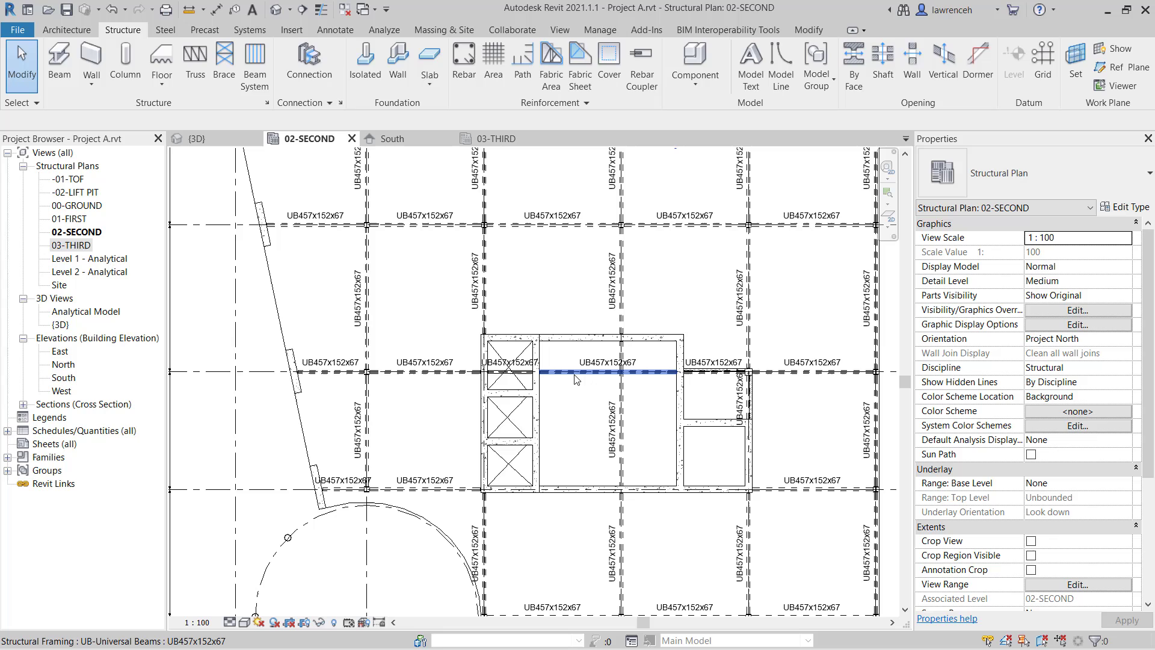
{"action": "left_click", "coordinate": [576, 379]}
{"action": "key", "text": "Escape"}
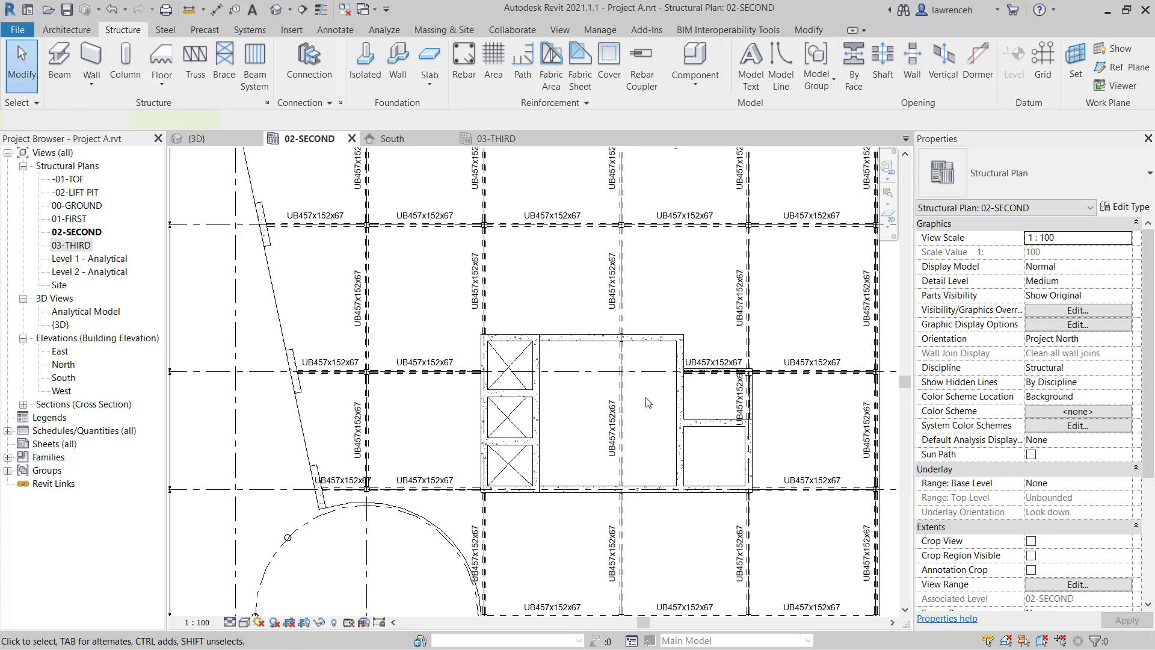
{"action": "left_click", "coordinate": [622, 364]}
{"action": "key", "text": "Escape"}
{"action": "left_click", "coordinate": [747, 398]}
{"action": "key", "text": "Escape"}
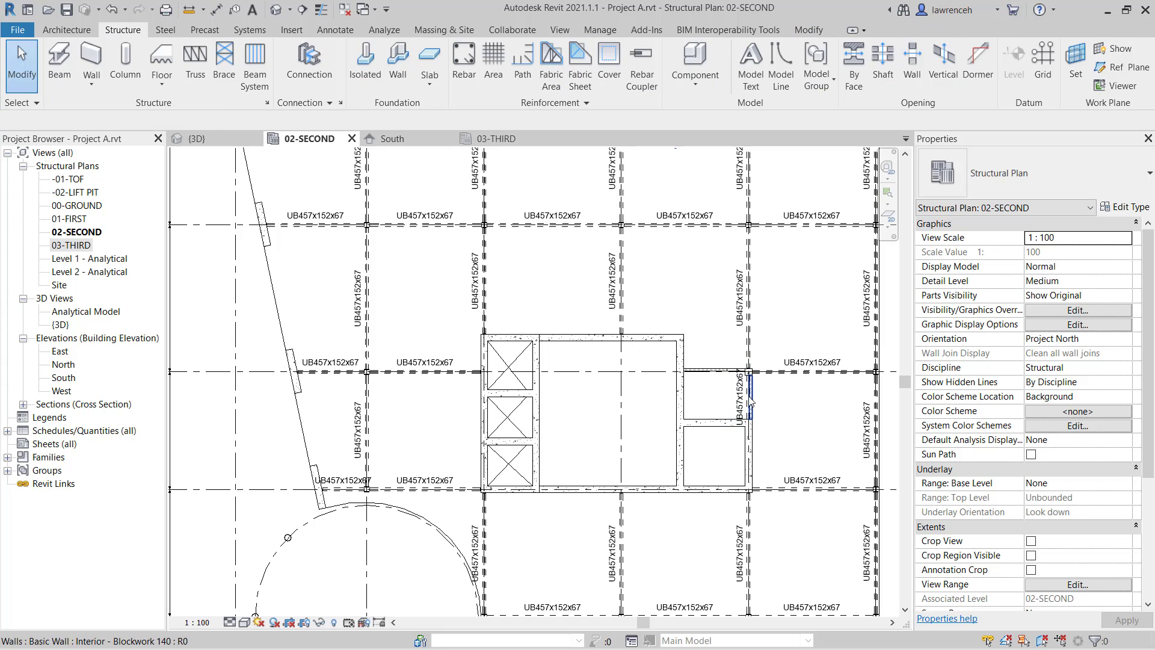
{"action": "left_click", "coordinate": [748, 398]}
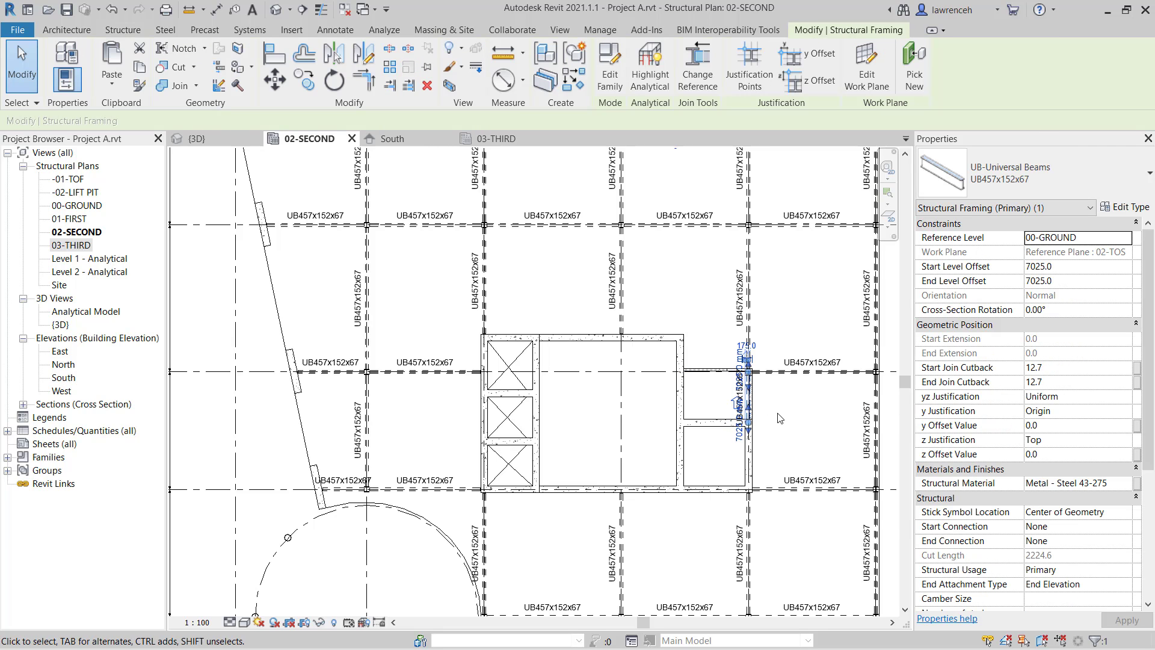
{"action": "scroll", "coordinate": [764, 401], "scroll_direction": "up", "scroll_amount": 3}
{"action": "key", "text": "Escape"}
{"action": "scroll", "coordinate": [765, 435], "scroll_direction": "down", "scroll_amount": 4}
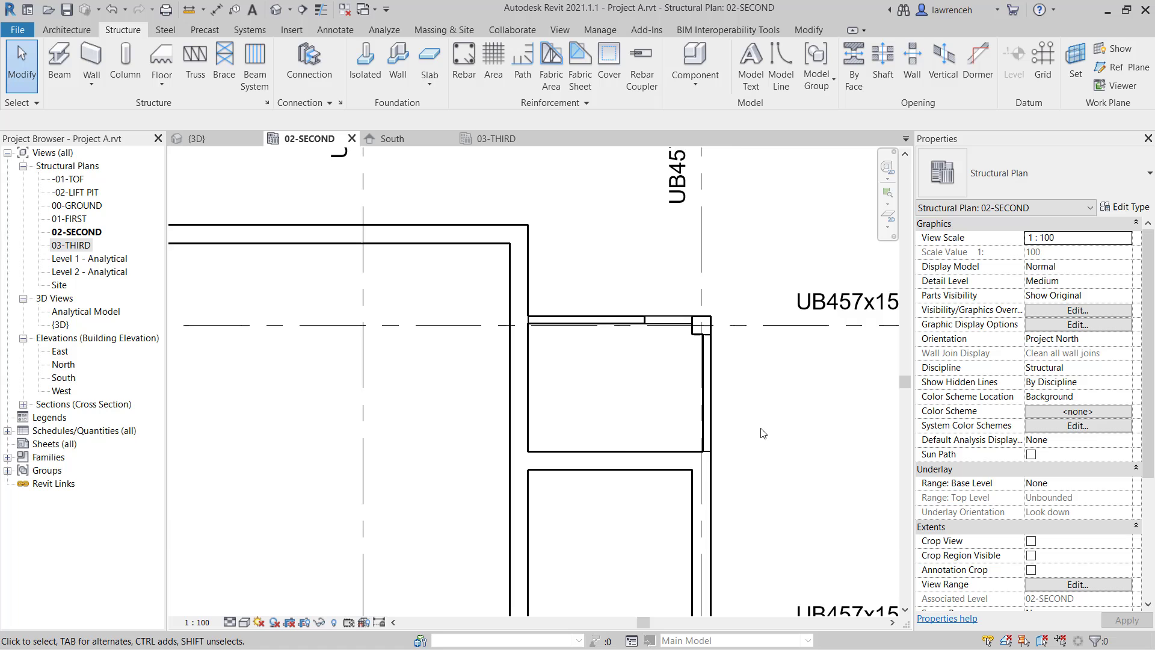
{"action": "scroll", "coordinate": [625, 415], "scroll_direction": "down", "scroll_amount": 1}
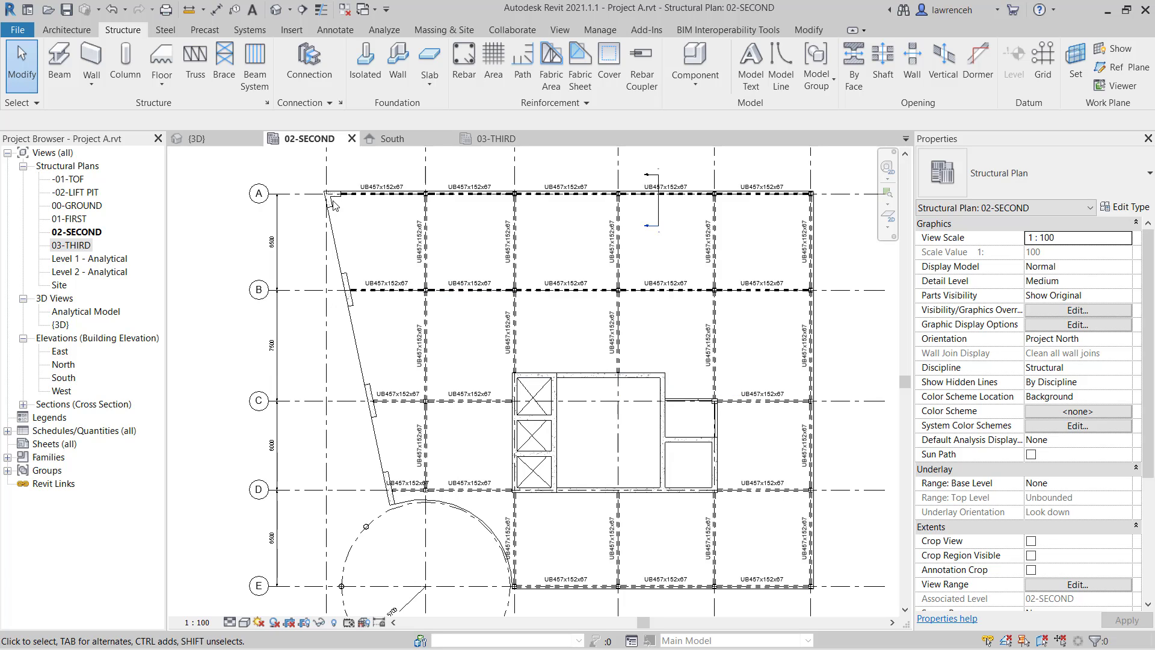
Switch to the {3D} view and orbit and zoom out to inspect the second-floor beams
{"action": "left_click", "coordinate": [222, 139]}
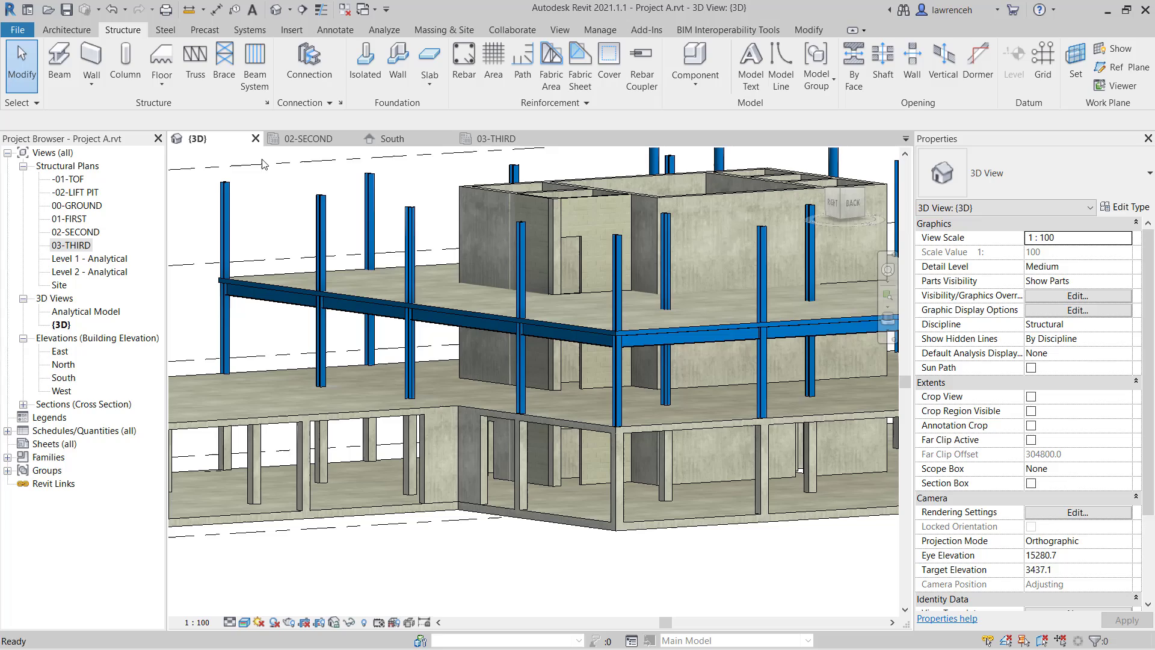
{"action": "middle_click_drag", "start_coordinate": [657, 420], "coordinate": [480, 475], "text": "shift"}
{"action": "scroll", "coordinate": [480, 475], "scroll_direction": "down", "scroll_amount": 4}
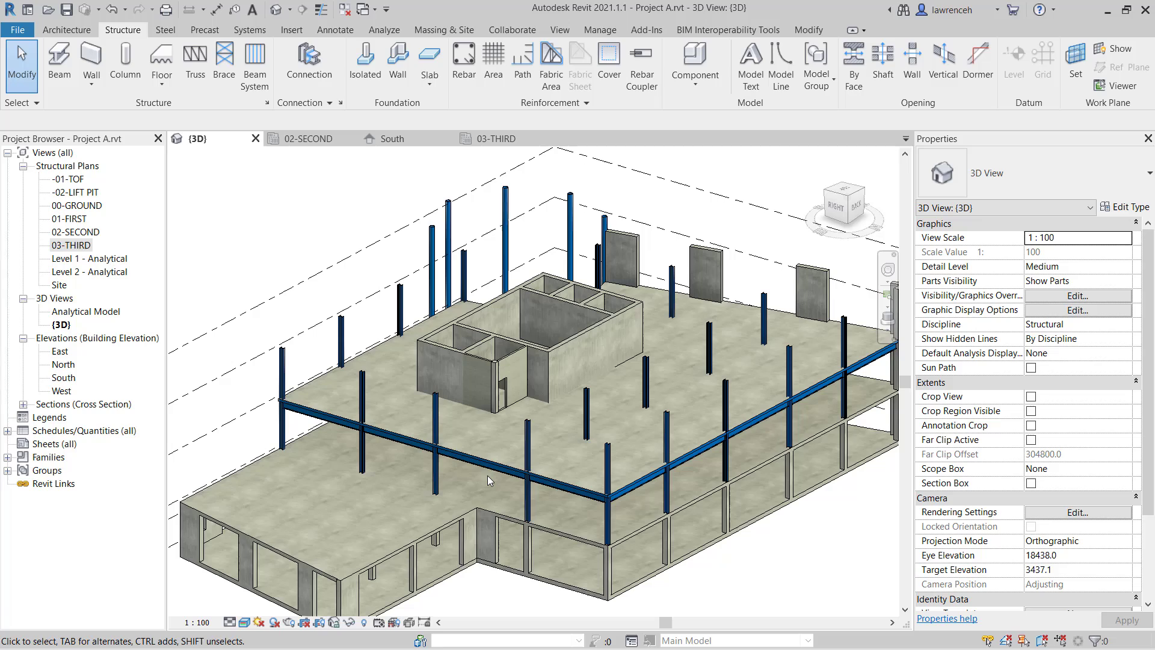